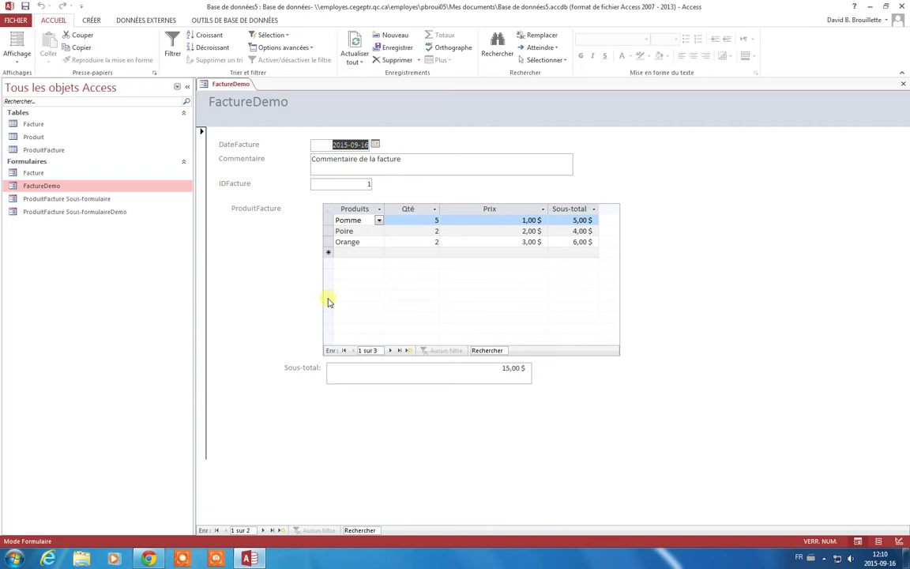
Open the FactureDemo form in design view and extend its Détail section to about 16.1 cm high
right_click(238, 84)
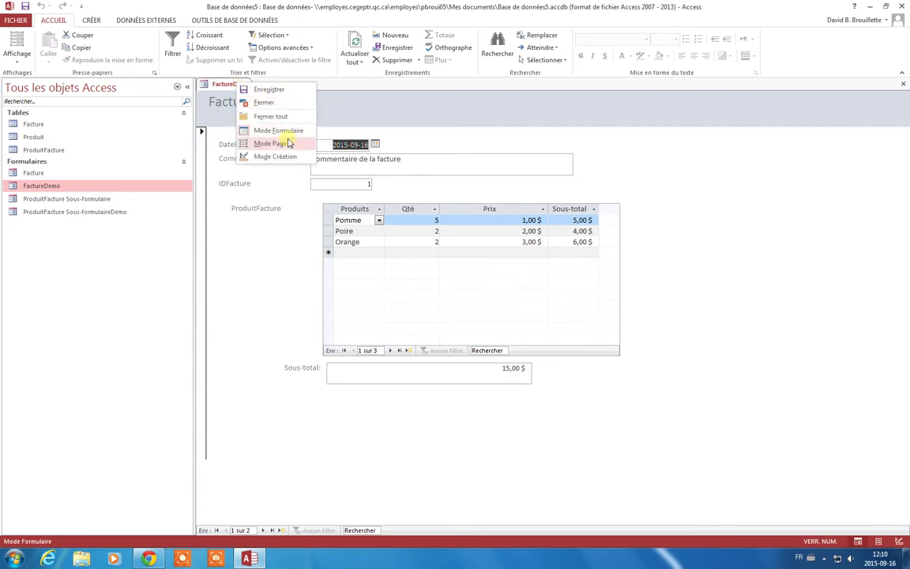
left_click(289, 156)
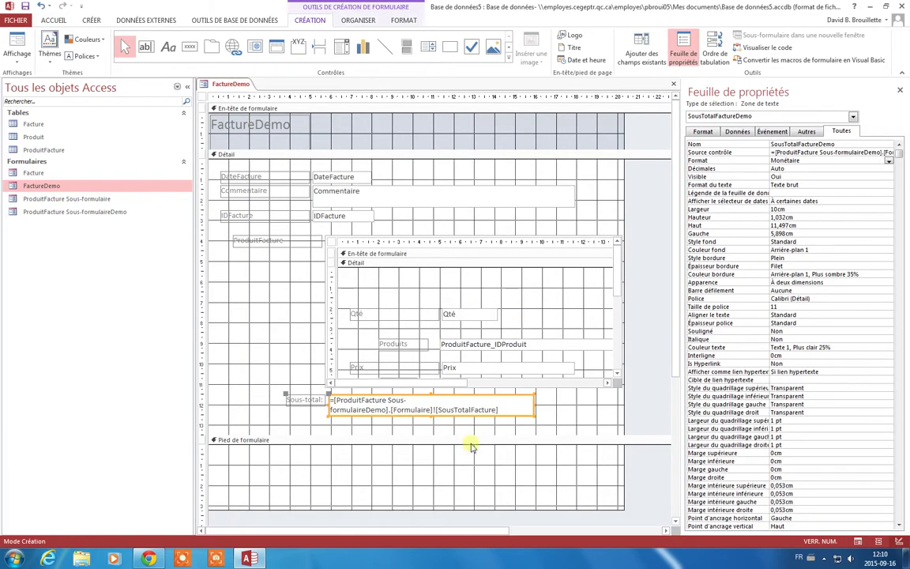
left_click(458, 512)
left_click_drag(458, 512, 368, 471)
left_click(368, 467)
left_click(359, 409)
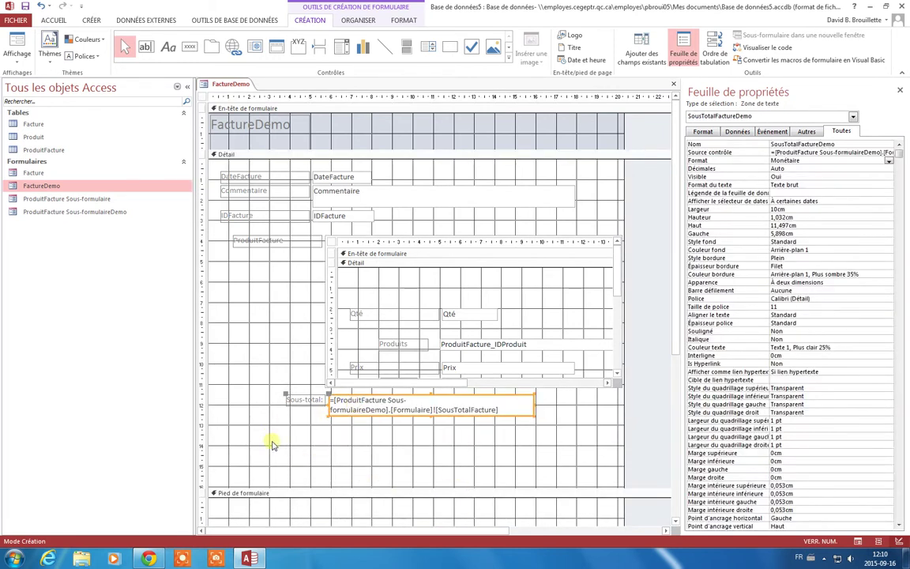
left_click(378, 465)
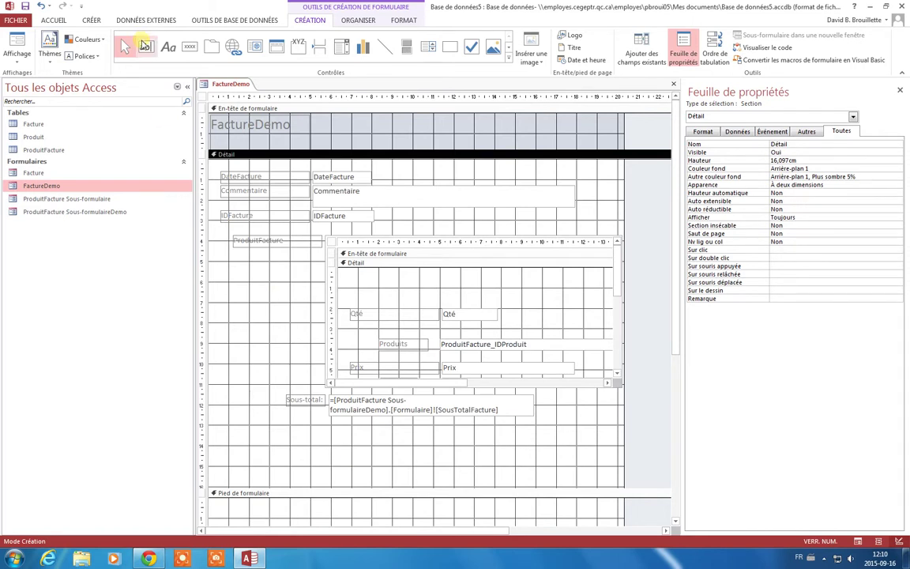
Add a text box about 10 cm wide and 1 cm high below the subtotal and caption its label TPS
left_click(145, 47)
left_click_drag(330, 420, 537, 442)
left_click(291, 430)
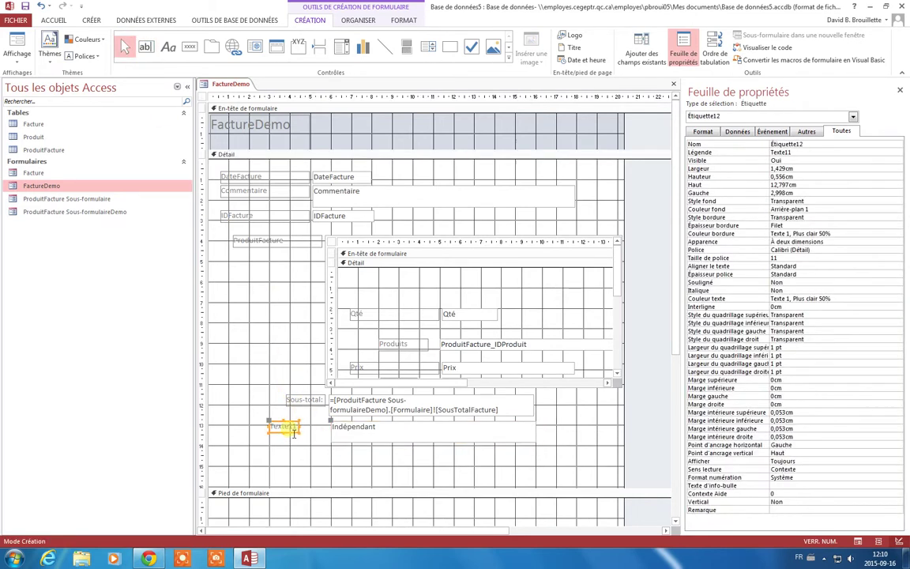
type("TPS")
key("Home")
key("Delete")
key("Delete")
key("Delete")
key("Delete")
key("Delete")
key("Delete")
key("Delete")
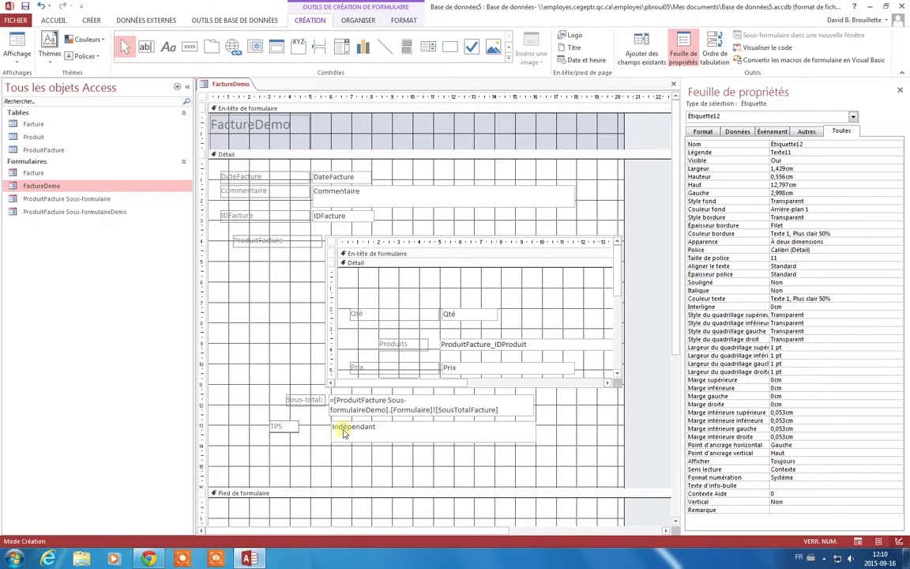
Name the TPS text box ValeurTPS
left_click(340, 433)
left_click(696, 145)
type("ValeurTPS")
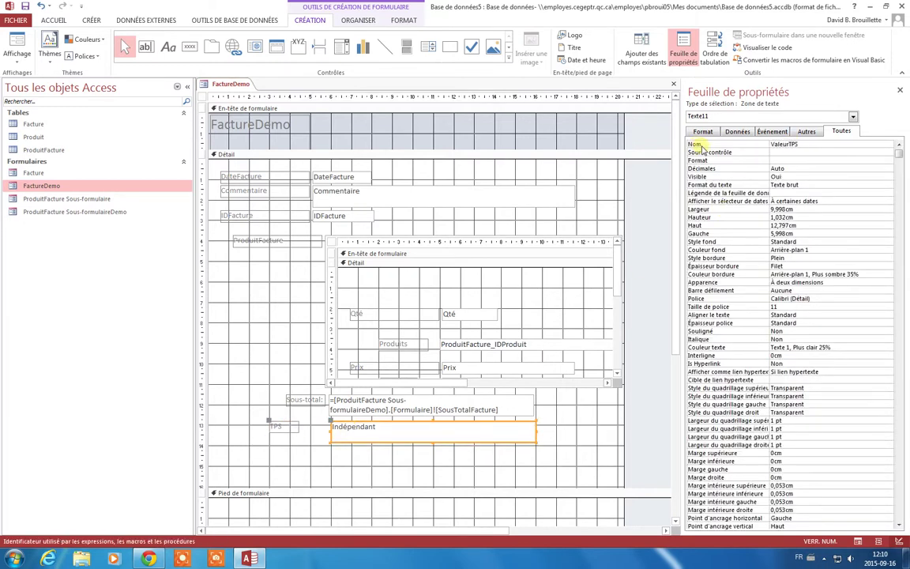
left_click(372, 452)
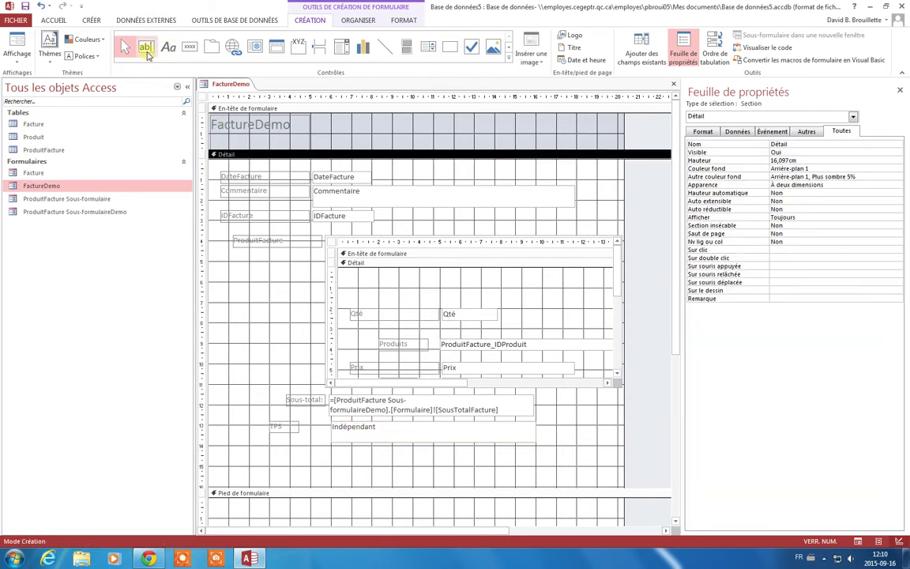
Add a text box about 10 cm wide and 1 cm high below the TPS one and caption its label TVQ
left_click(146, 48)
left_click_drag(332, 449, 532, 472)
left_click(286, 459)
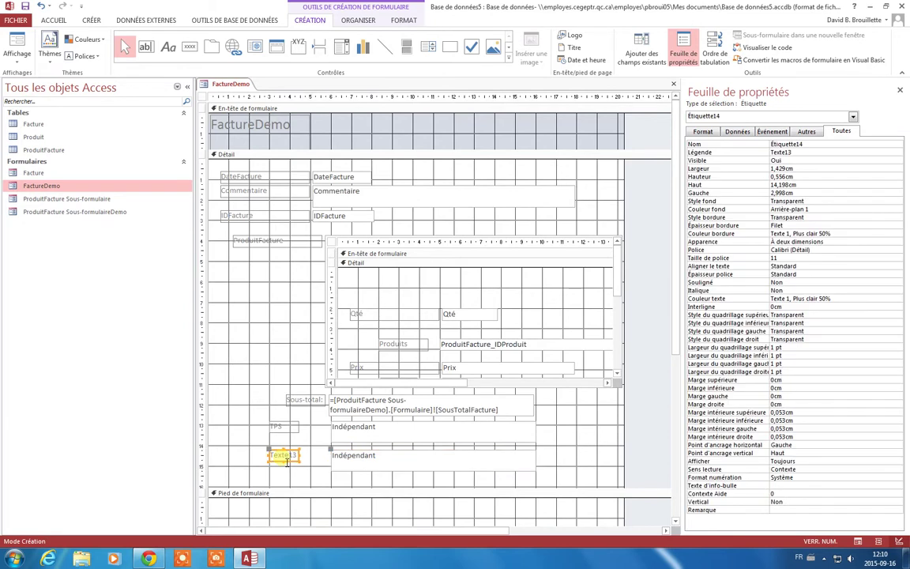
left_click(285, 456)
Name the TVQ text box ValeurTVQ
left_click(438, 455)
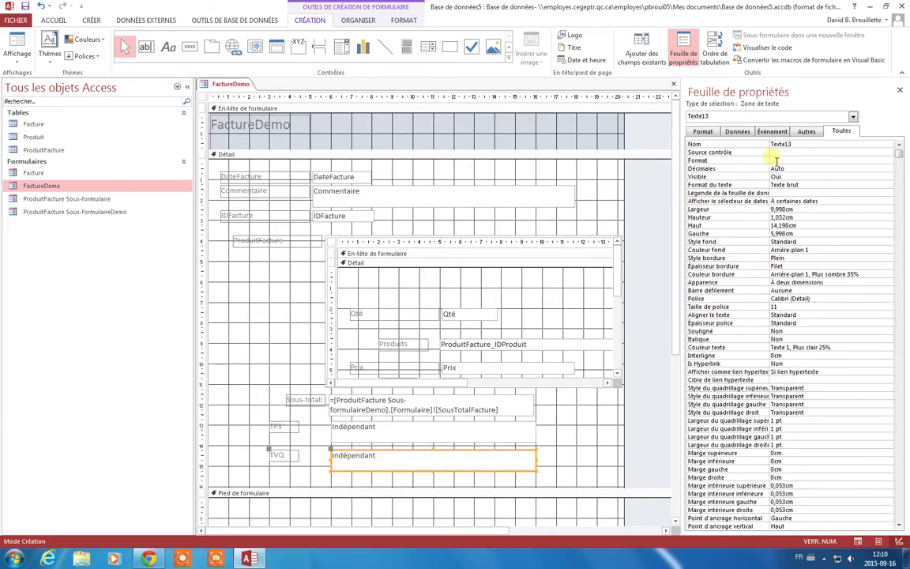
left_click(798, 145)
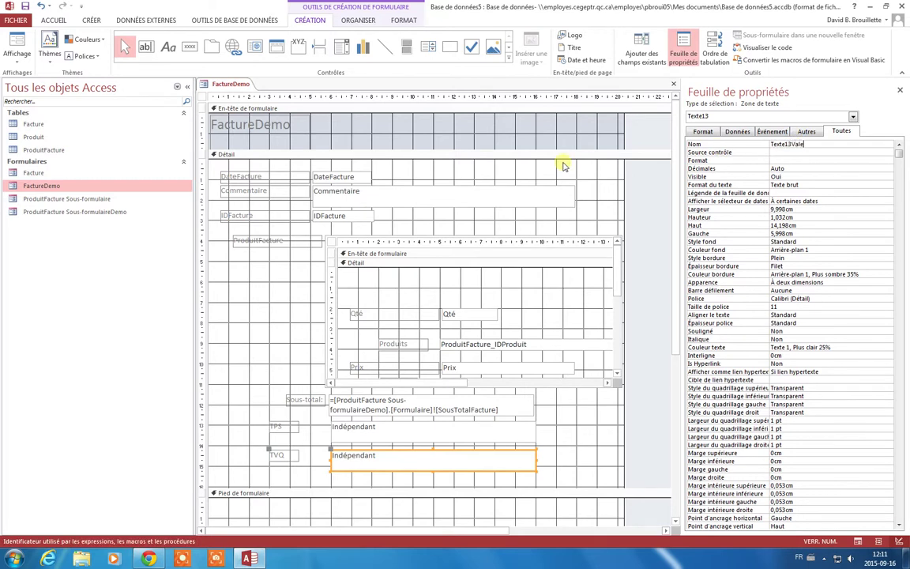
type("Valeur")
key("Home")
key("Delete")
key("Delete")
key("Delete")
key("Delete")
key("Delete")
key("Delete")
key("Delete")
left_click(552, 459)
Extend the Détail section to about 16.9 cm high and move the TPS and TVQ text boxes up closer beneath the subtotal
left_click_drag(533, 492, 532, 509)
left_click(402, 428)
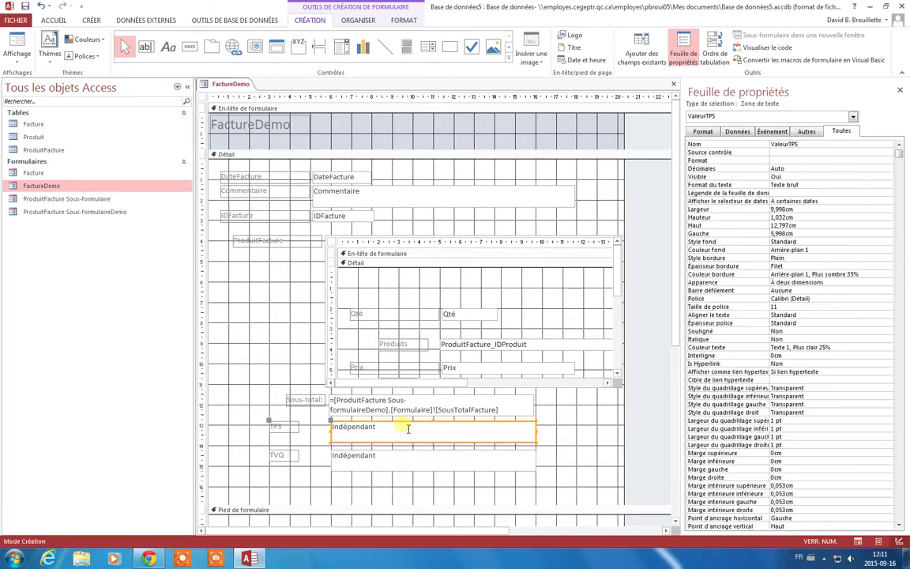
left_click_drag(406, 427, 404, 422)
left_click(403, 456)
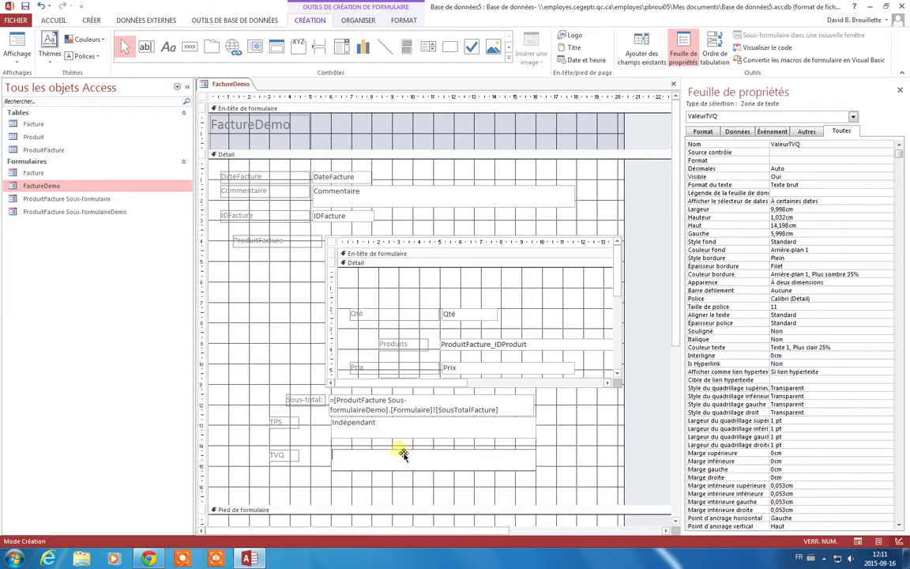
left_click(399, 452)
left_click(398, 499)
left_click(402, 455)
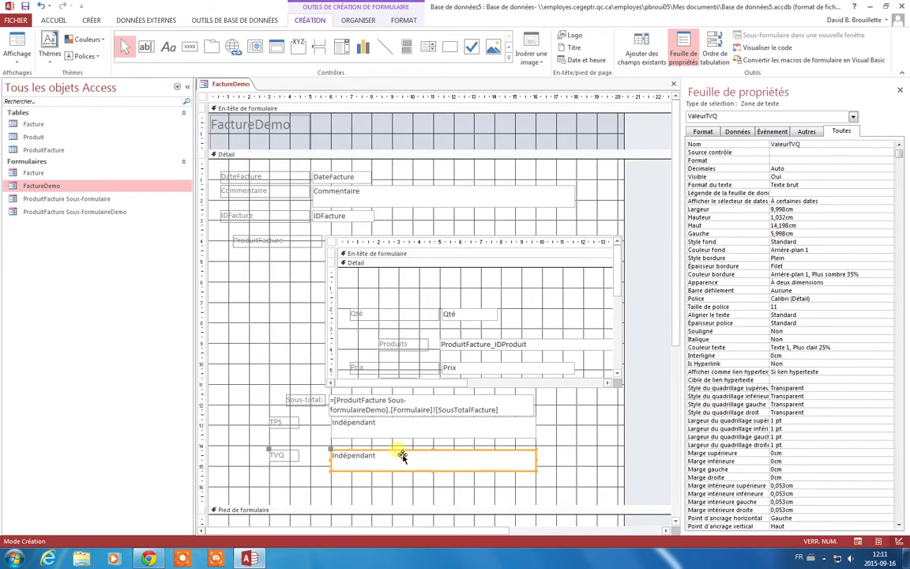
left_click_drag(400, 445, 401, 437)
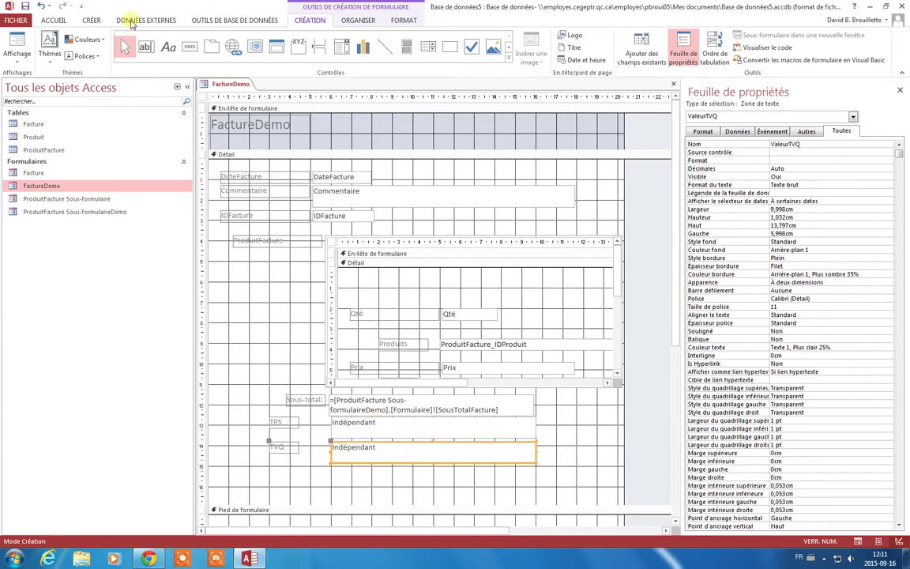
Add a text box about 9 cm wide and 1 cm high below the TVQ one and caption its label "Grand-total:"
left_click(146, 50)
left_click_drag(333, 468, 521, 487)
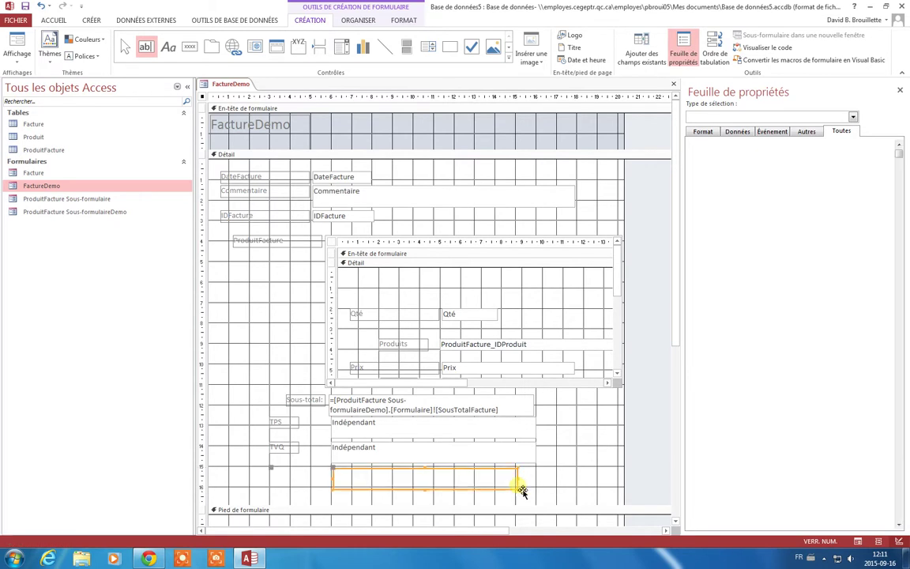
left_click(284, 474)
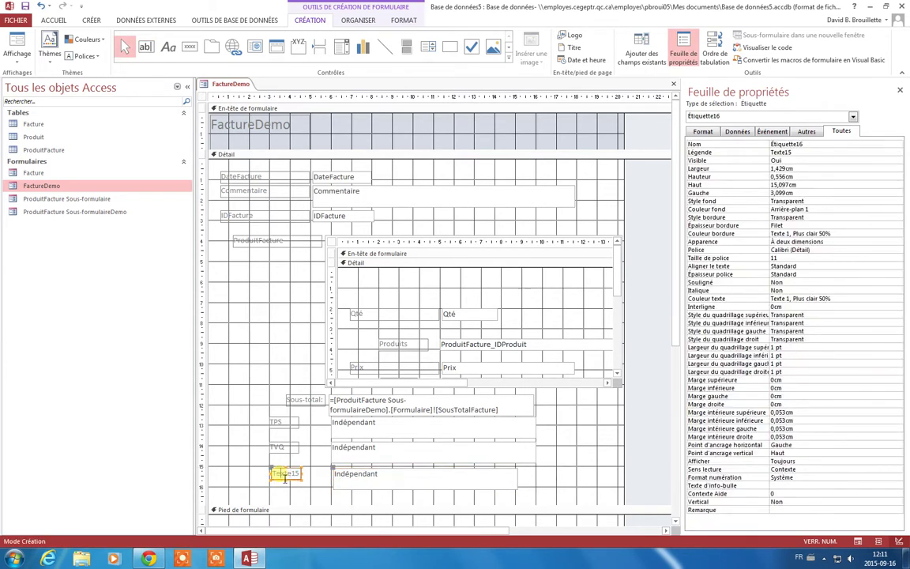
left_click(283, 479)
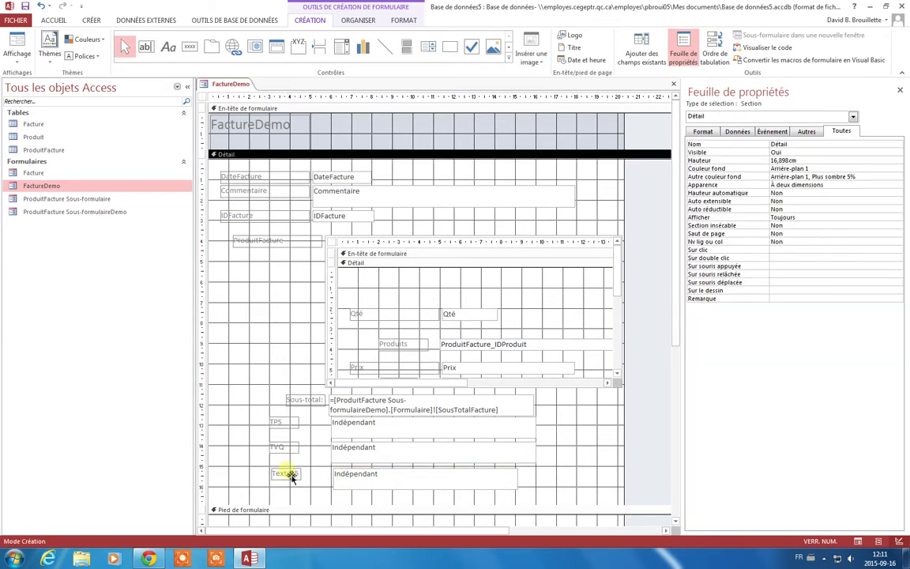
double_click(286, 474)
key("BackSpace")
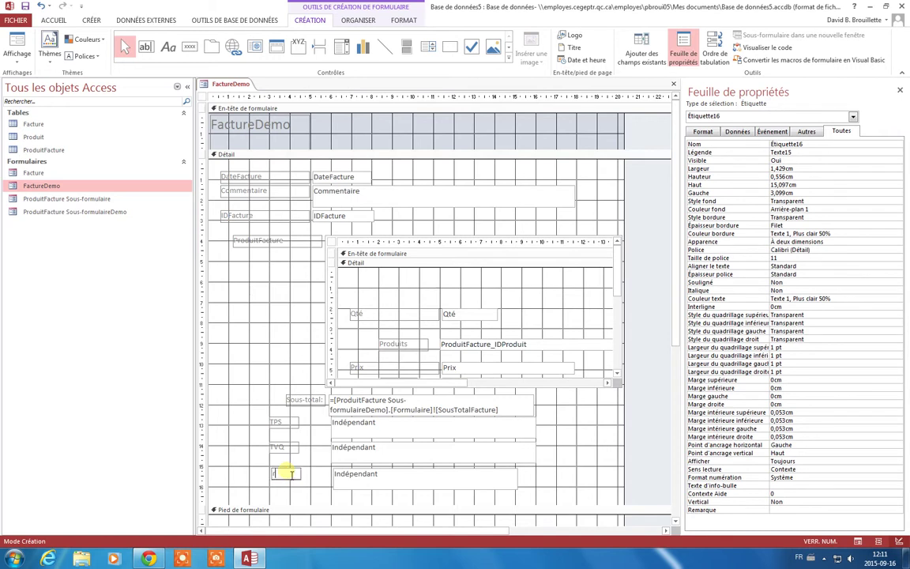
type("Grand total")
Add a colon to the end of the TVQ and TPS label captions
left_click(289, 448)
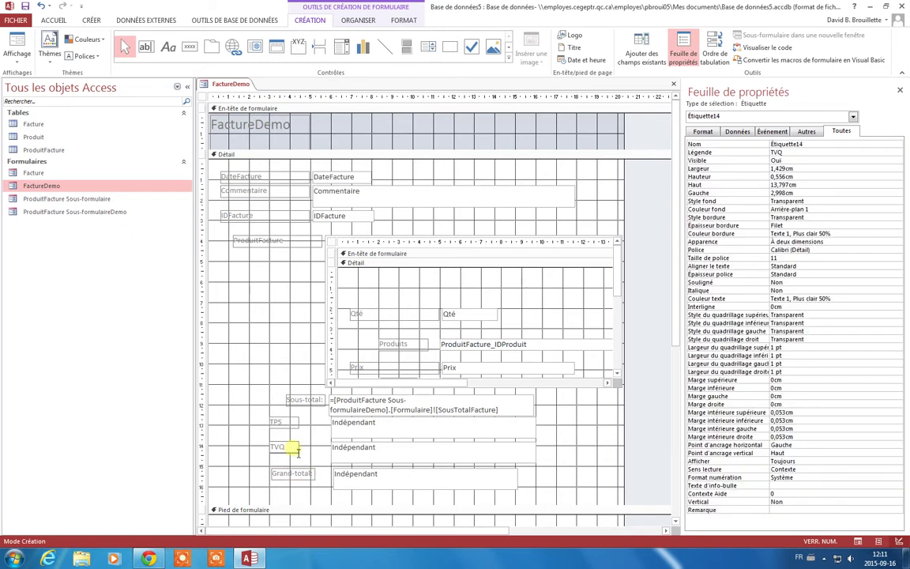
left_click(289, 424)
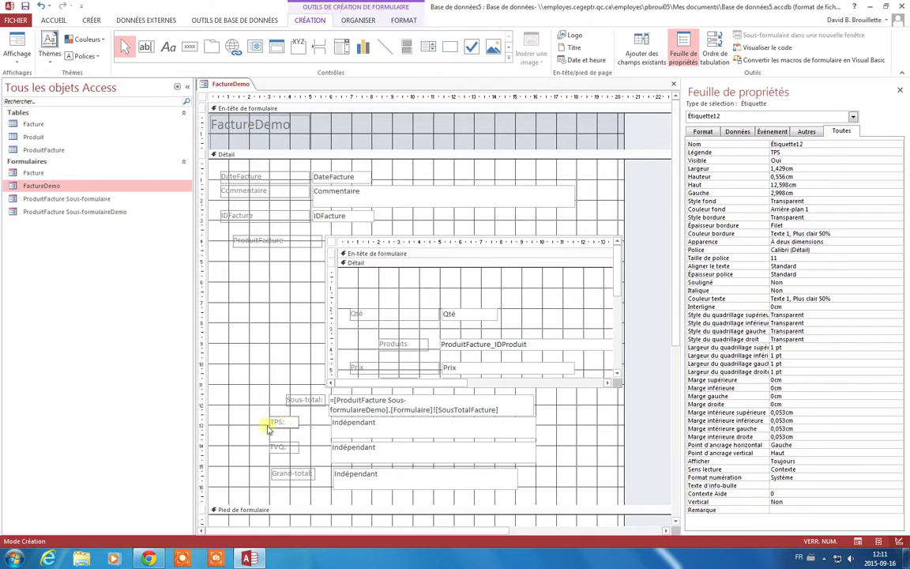
left_click(243, 384)
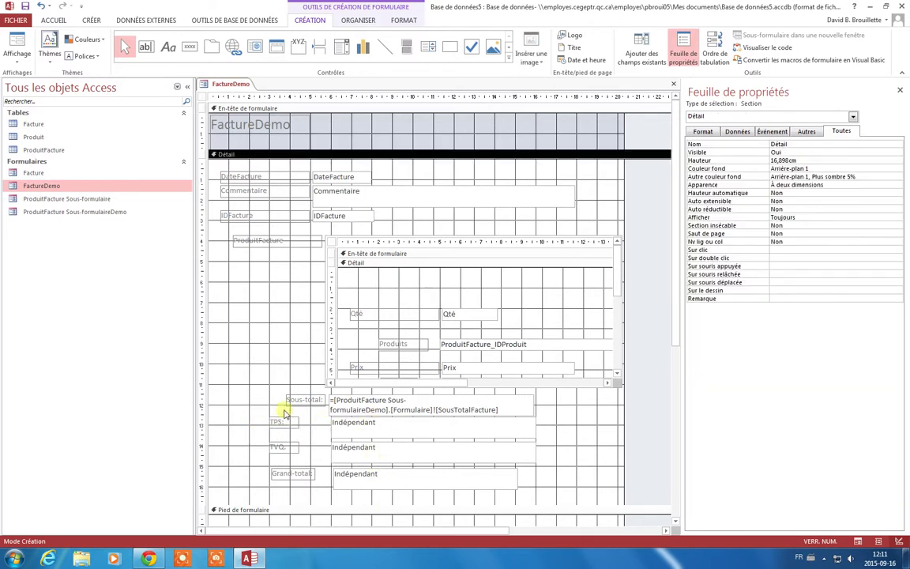
Name the text box beside the Grand-total label ValeurGrandTotal
left_click(384, 423)
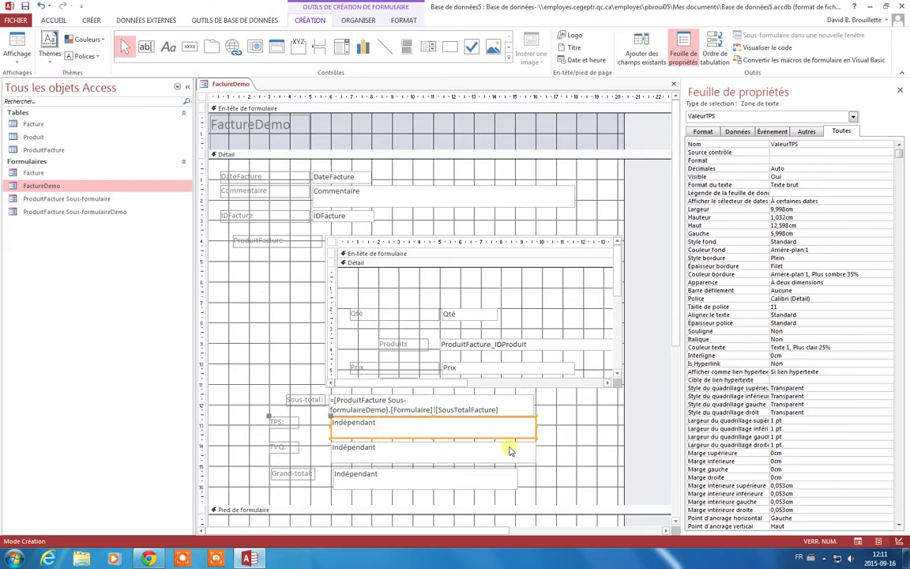
left_click(474, 482)
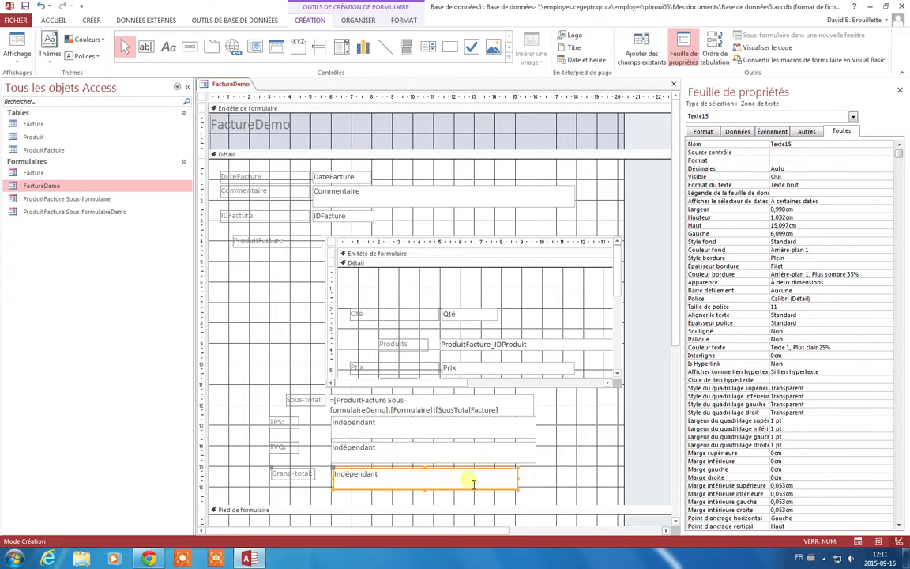
double_click(784, 145)
type("GrandTotal")
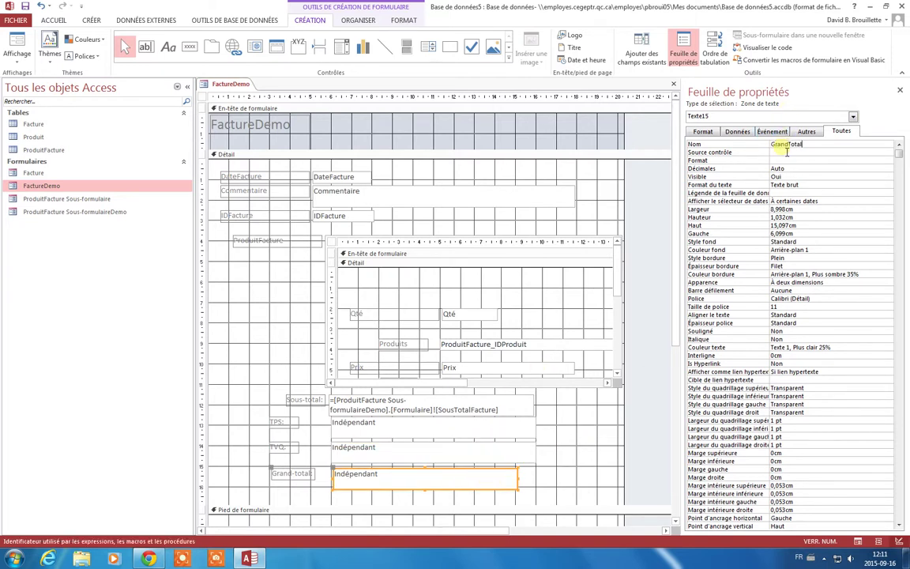
type("Valeur")
left_click(523, 394)
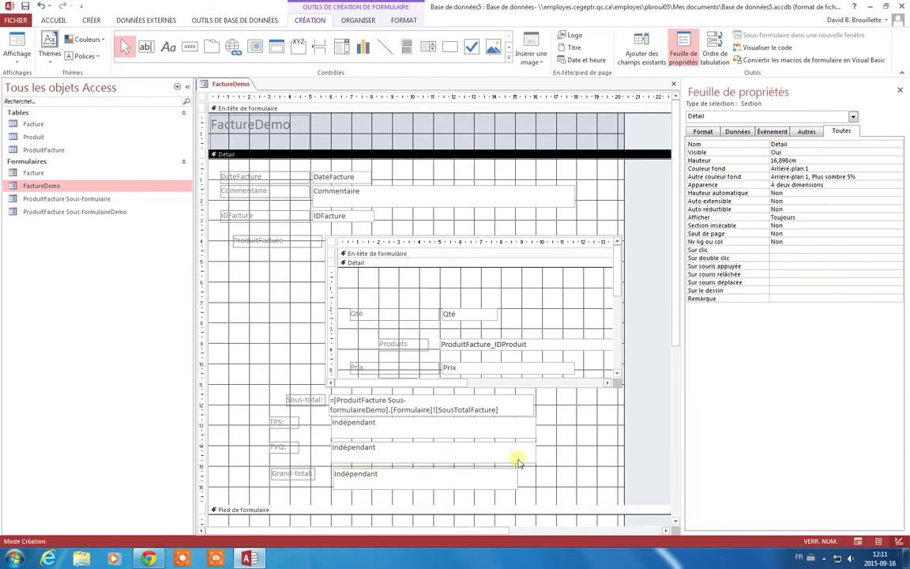
left_click(399, 429)
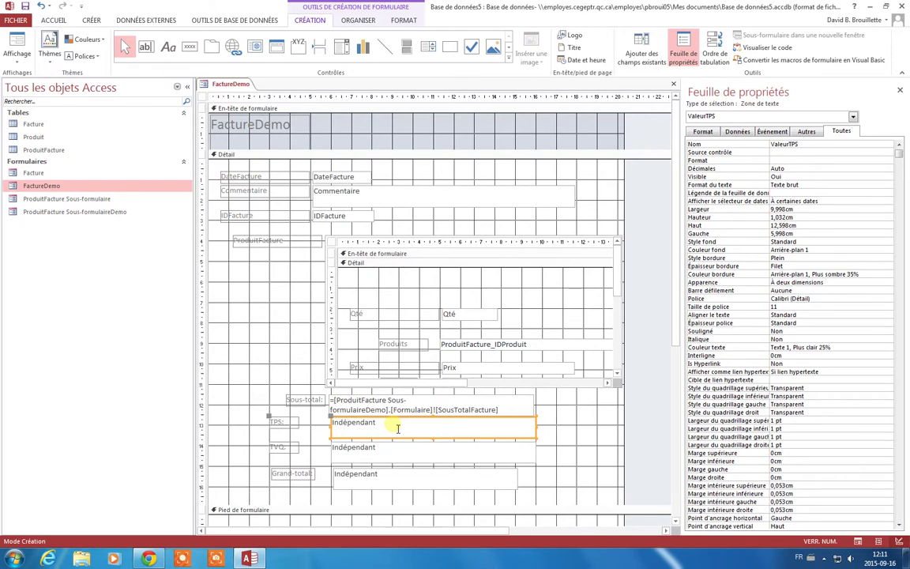
left_click(398, 429)
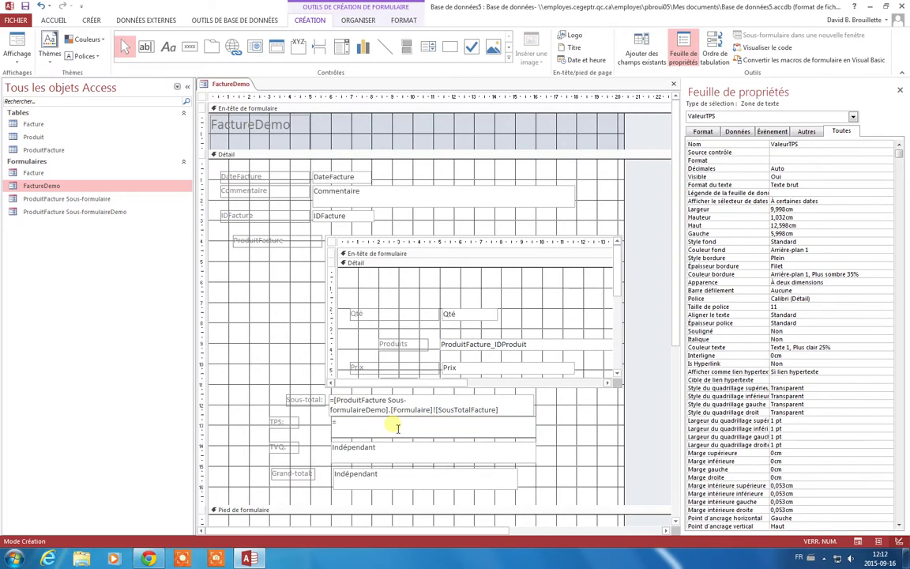
key("BackSpace")
Rename the Sous-total text box on the main form ValeurSousTotal
left_click(411, 405)
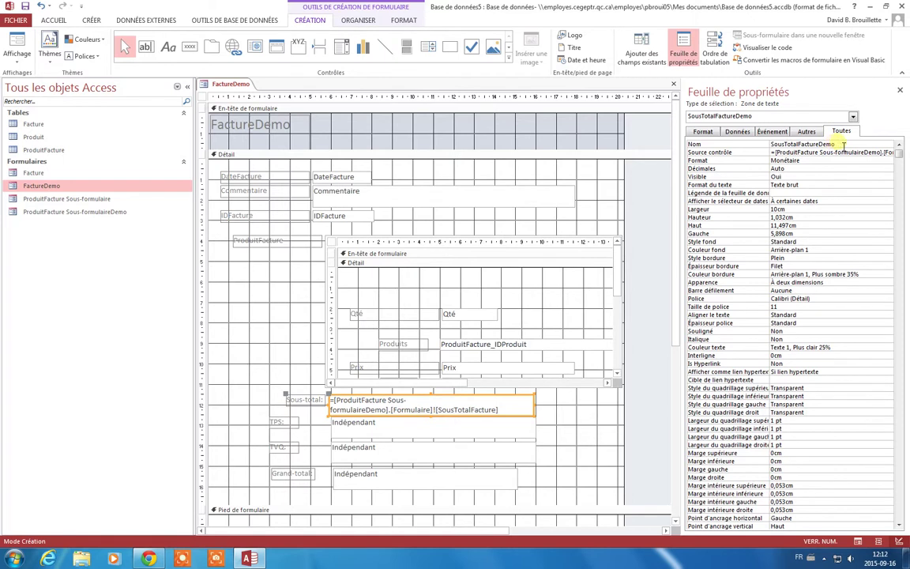
left_click(714, 143)
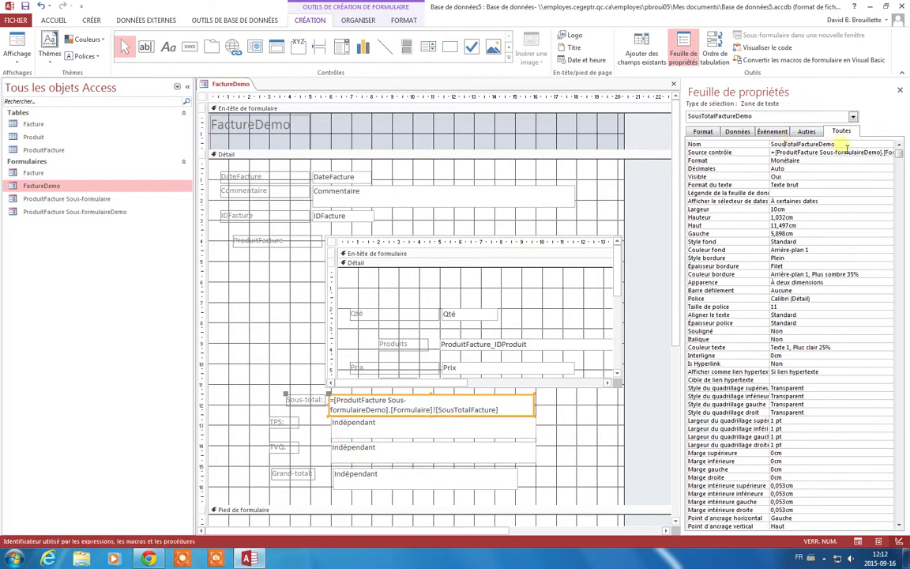
type("ValeurSousTotal")
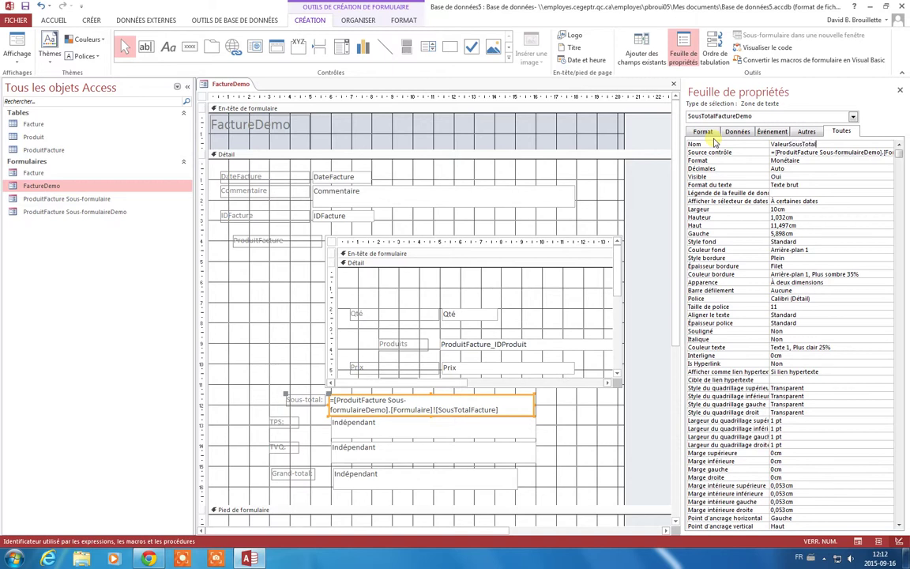
key("Return")
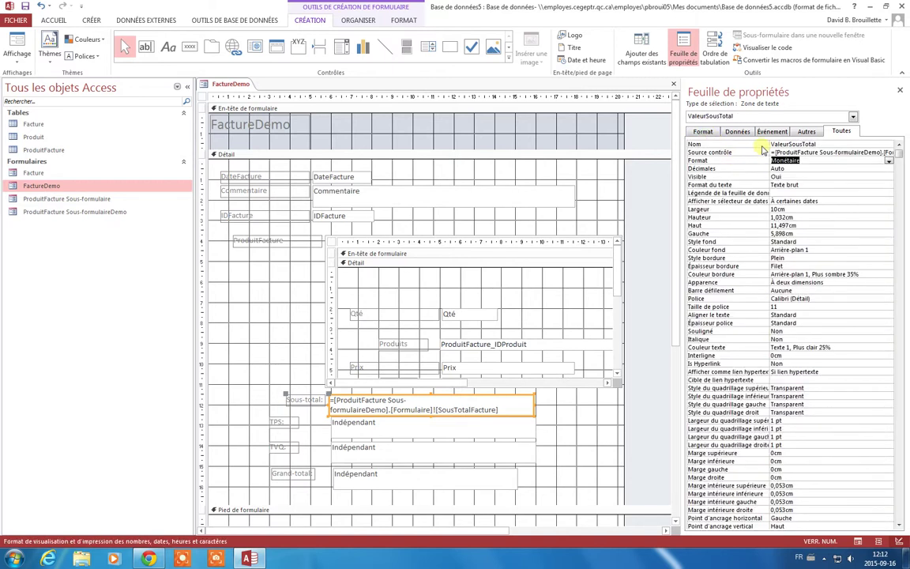
Enter the expression =[ValeurSousTotal]*0,05 in the TPS text box
left_click(456, 431)
left_click(457, 431)
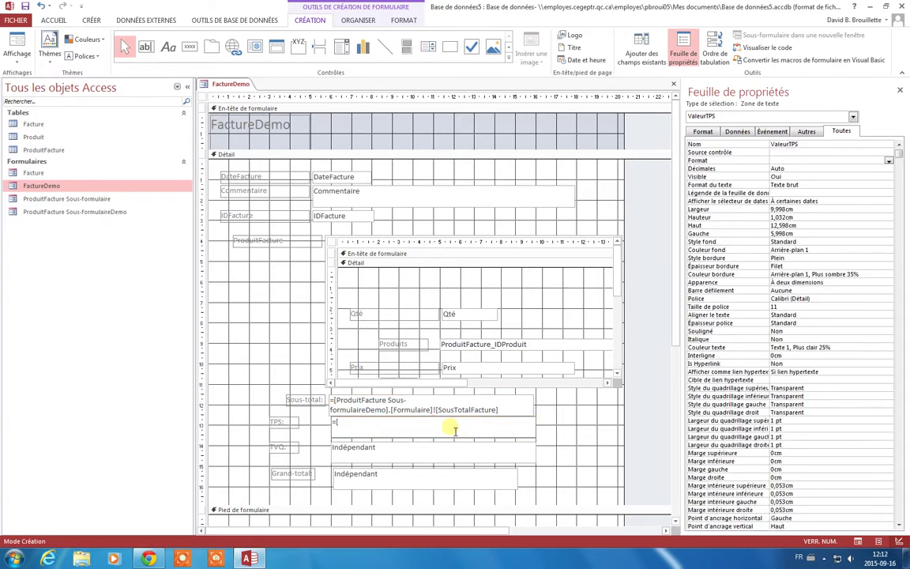
type("=[ValeurSousTotal]*0,05")
Enter the expression =[ValeurSousTotal]*0,985 in the TVQ text box
left_click(378, 459)
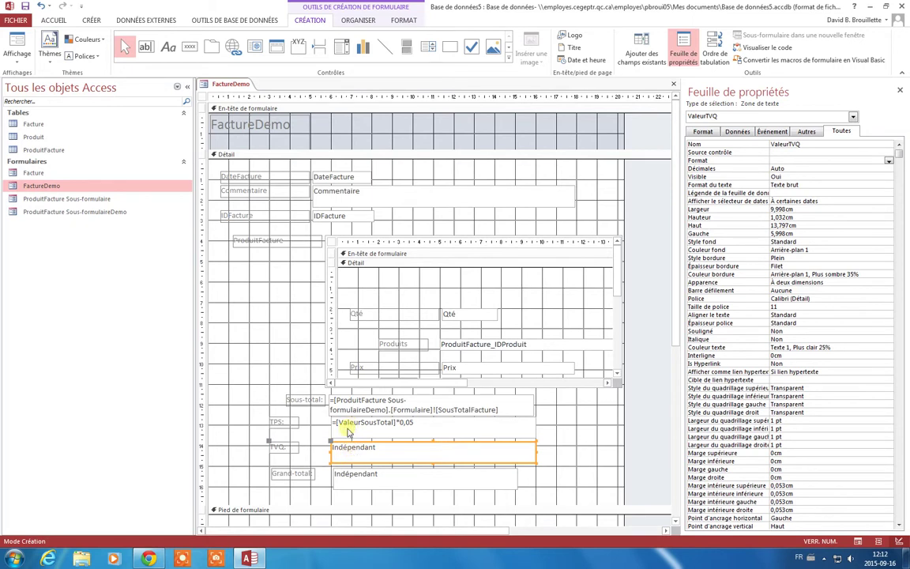
left_click(350, 453)
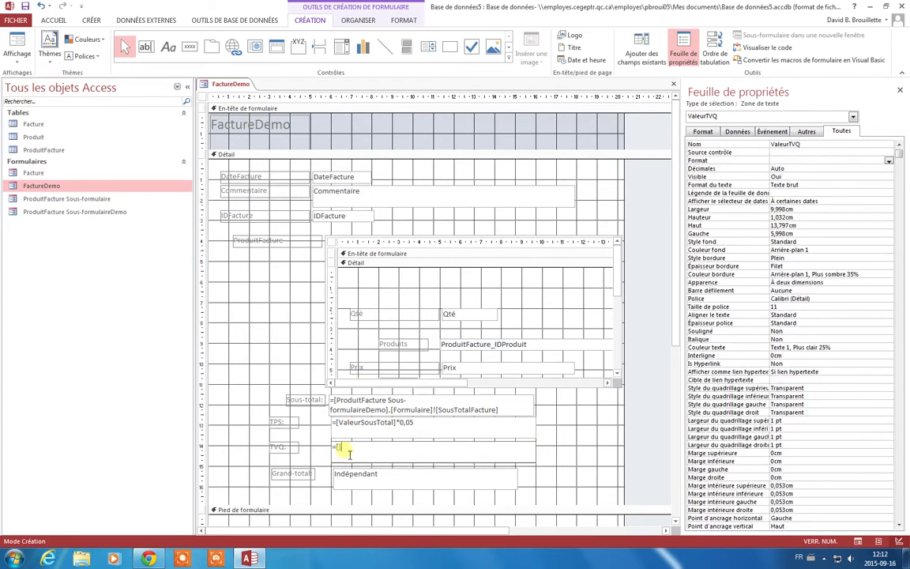
type("=[ValeurSOusTotal]*0,985")
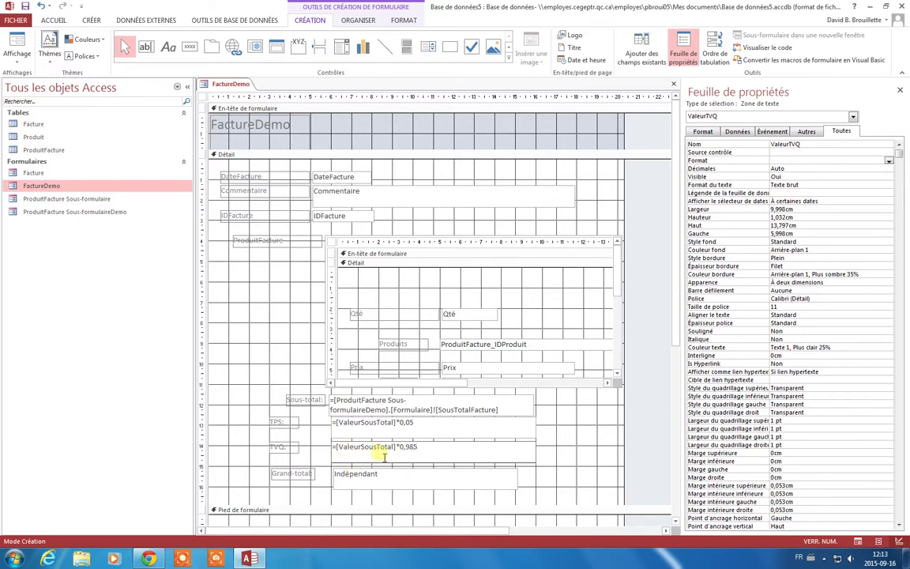
left_click_drag(401, 448, 416, 447)
Enter the expression =[ValeurSousTotal]+[ValeurTPS]+[ValeurTVQ] in the Grand-total text box
left_click(348, 478)
left_click(351, 478)
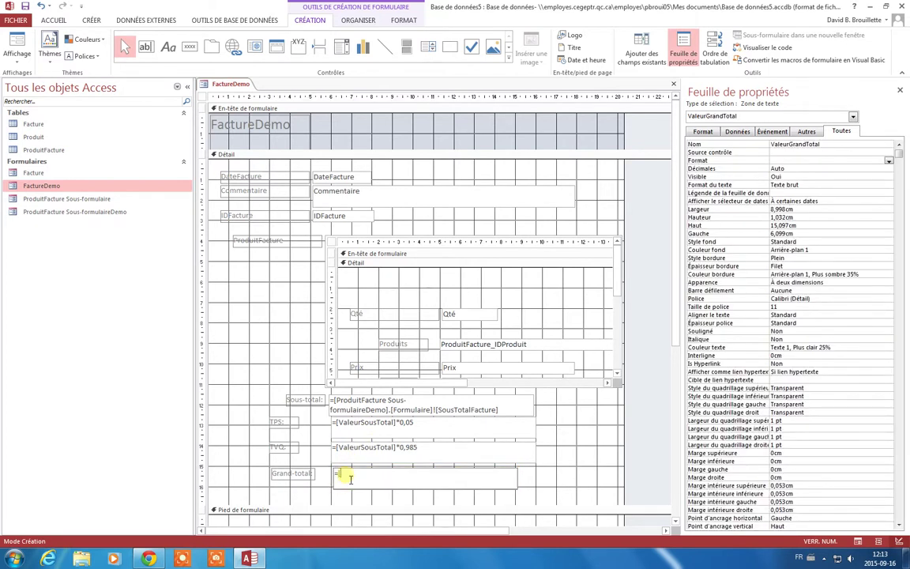
type("=[ValeurSousTotal]+[ValeurTPS]+[ValeurTVQ")
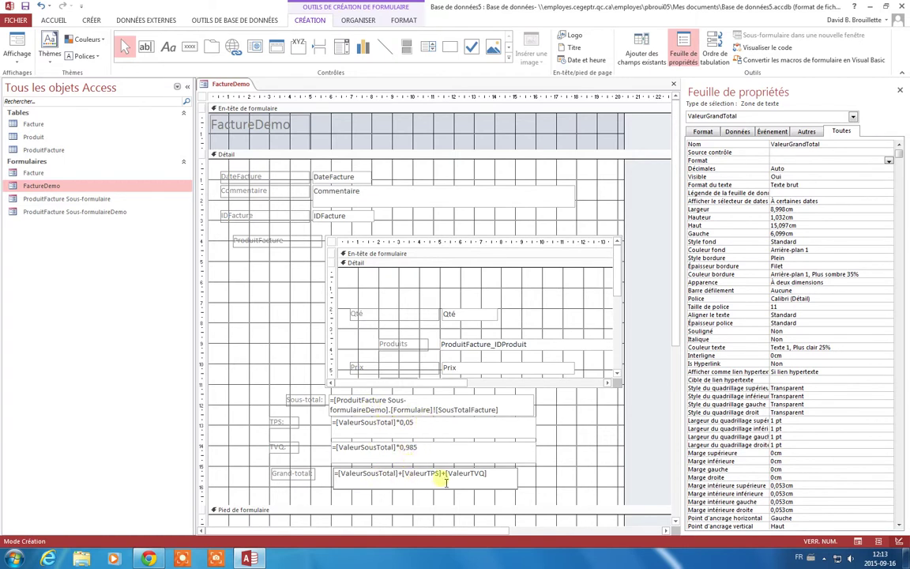
left_click(523, 481)
Set the format of the Sous-total, TPS, TVQ and Grand-total text boxes to Monétaire
left_click(466, 481)
left_click(411, 449, "shift")
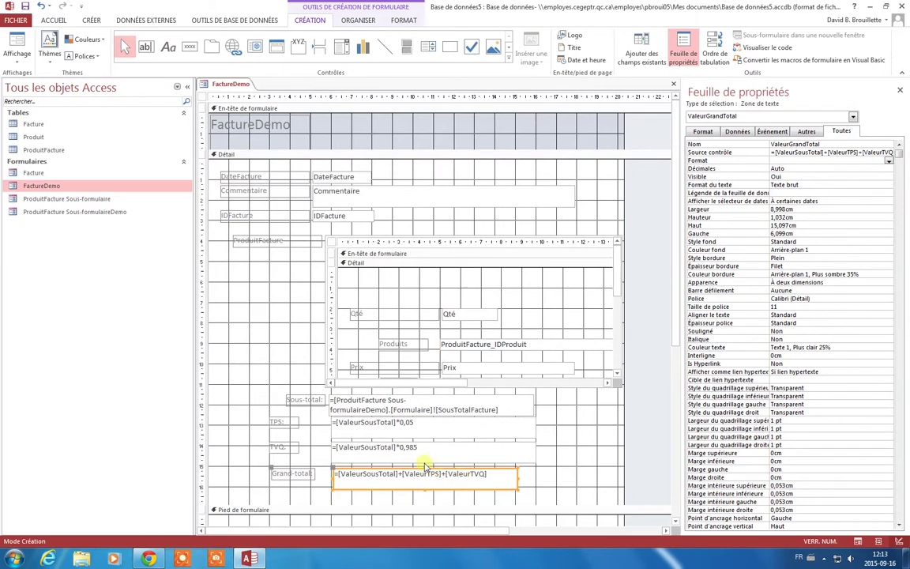
left_click(413, 424, "shift")
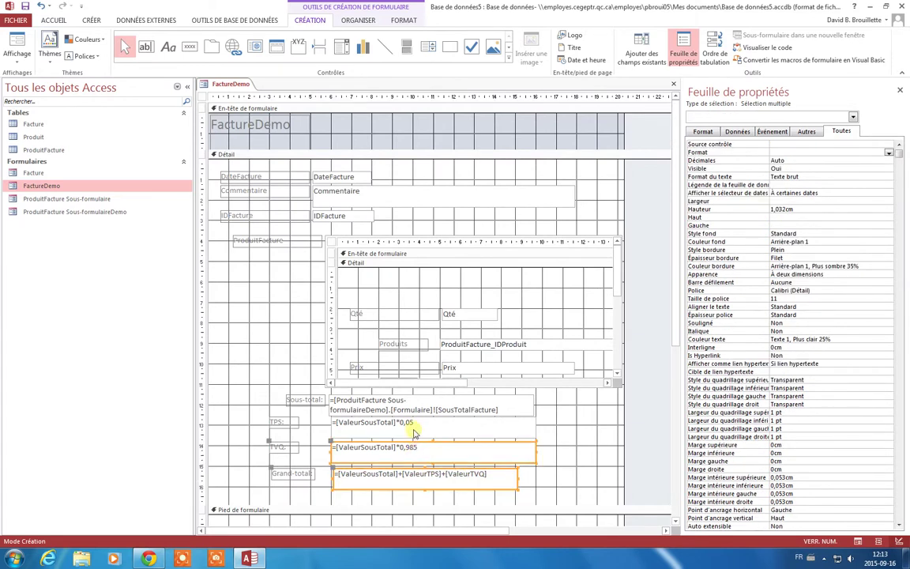
left_click(377, 406, "shift")
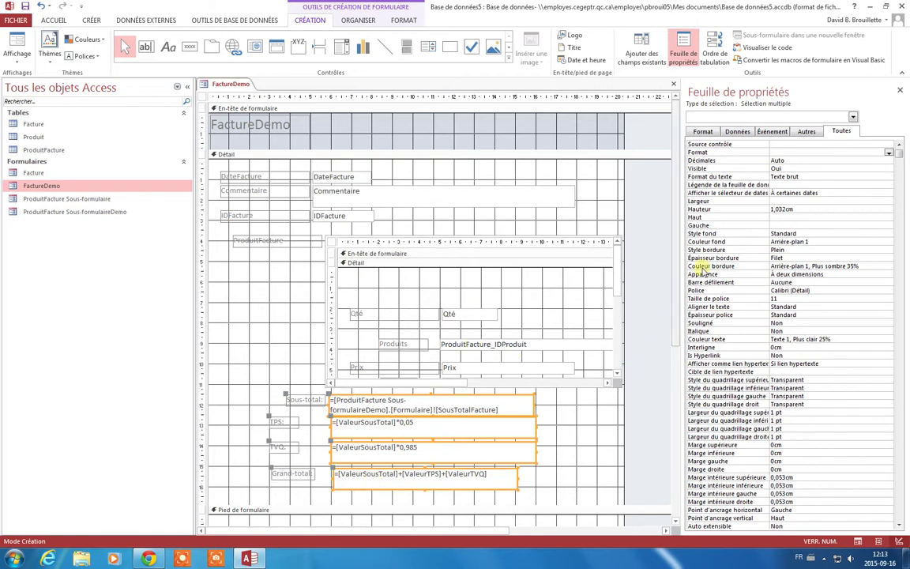
left_click(888, 152)
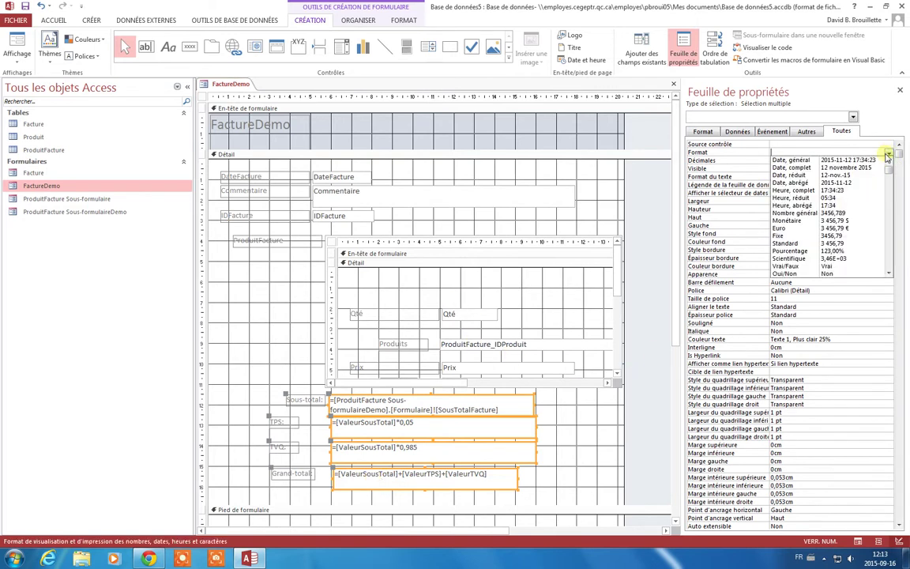
left_click(824, 222)
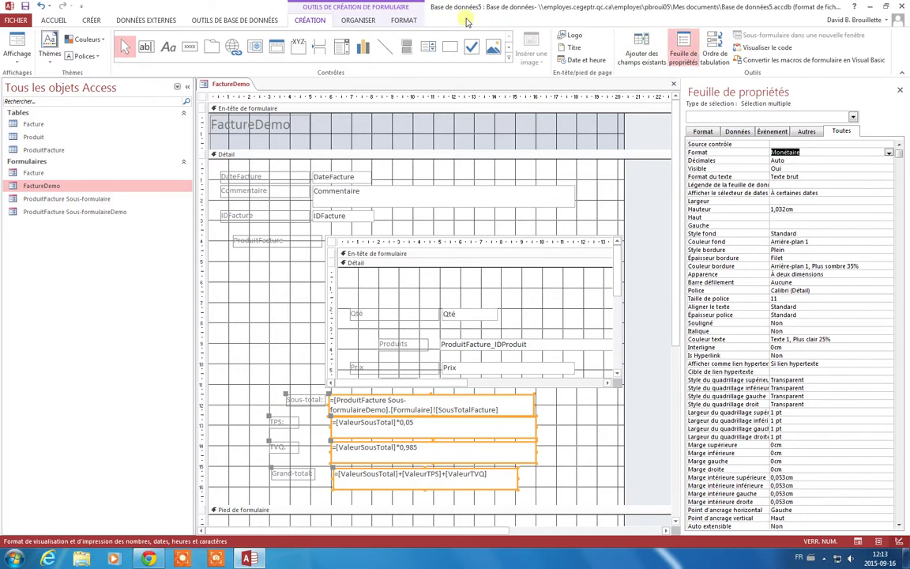
Align the left edges of the four selected total text boxes
left_click(403, 20)
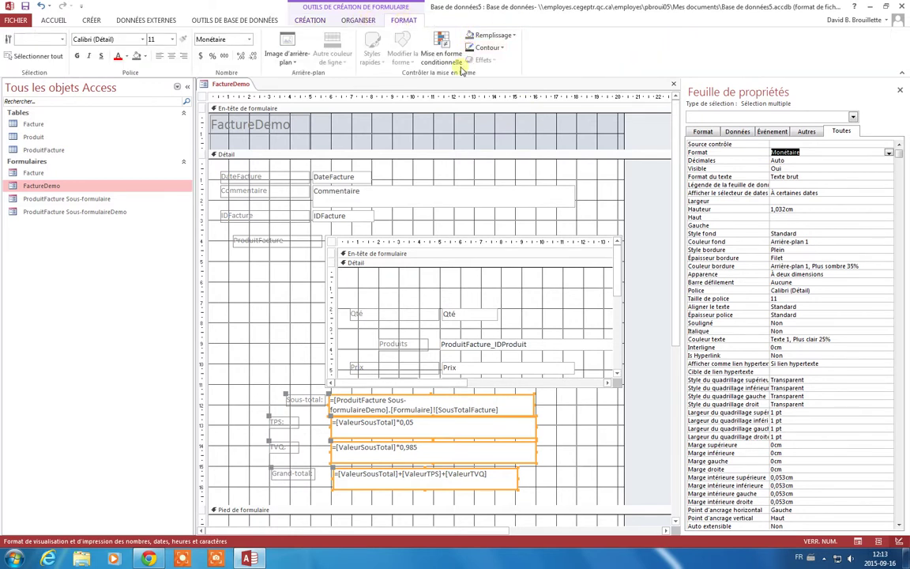
left_click(358, 20)
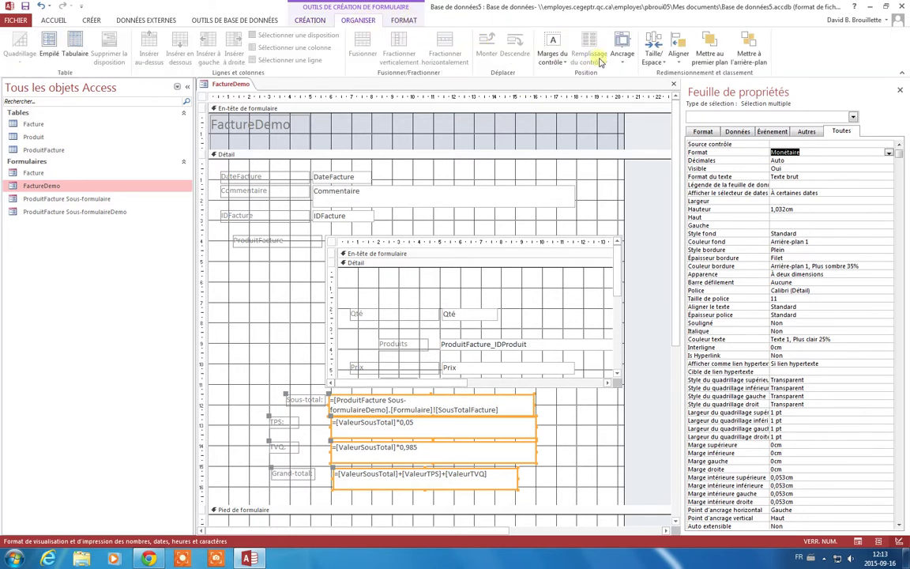
left_click(680, 62)
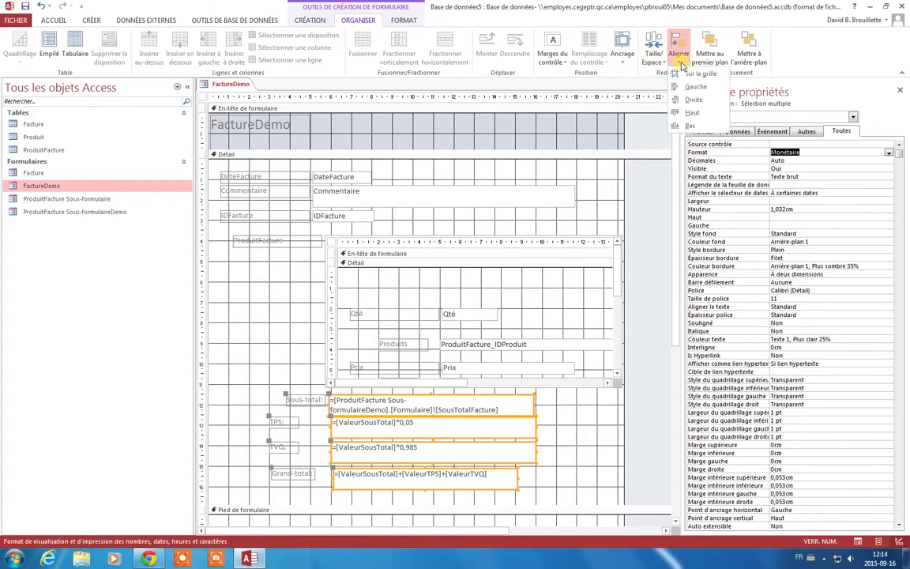
left_click(693, 87)
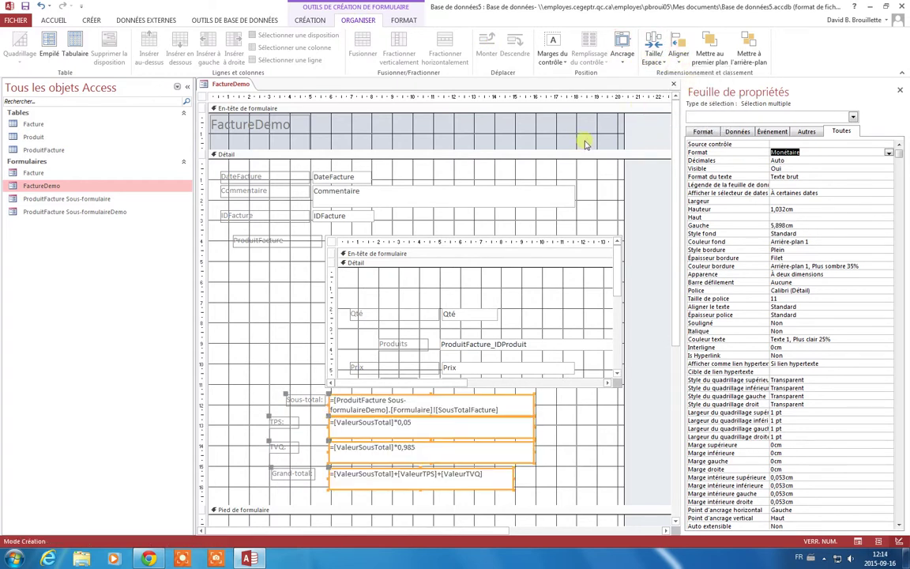
Add the subform and the IDFacture, Commentaire and DateFacture fields to the selection and align all their left edges
left_click(332, 290, "shift")
left_click(328, 217, "shift")
left_click(336, 192, "shift")
left_click(334, 178, "shift")
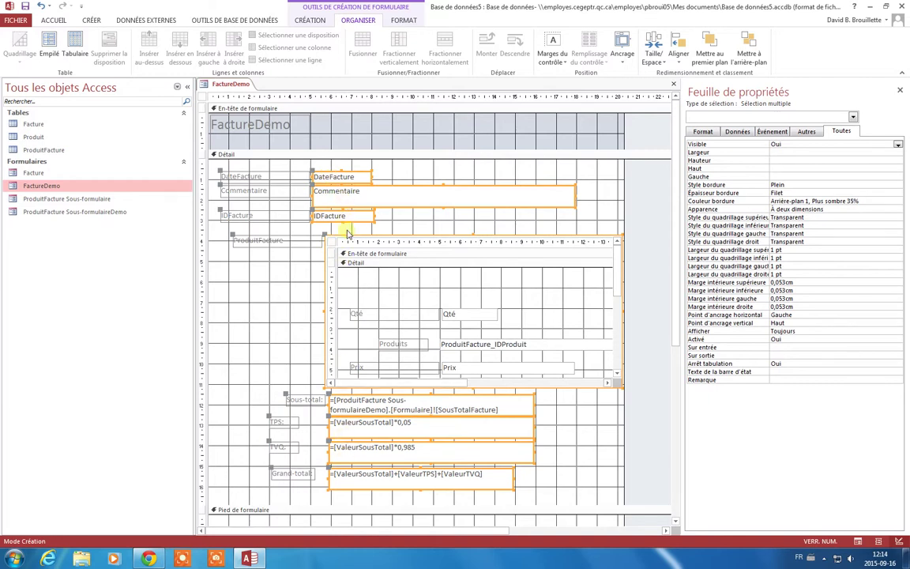
left_click(678, 49)
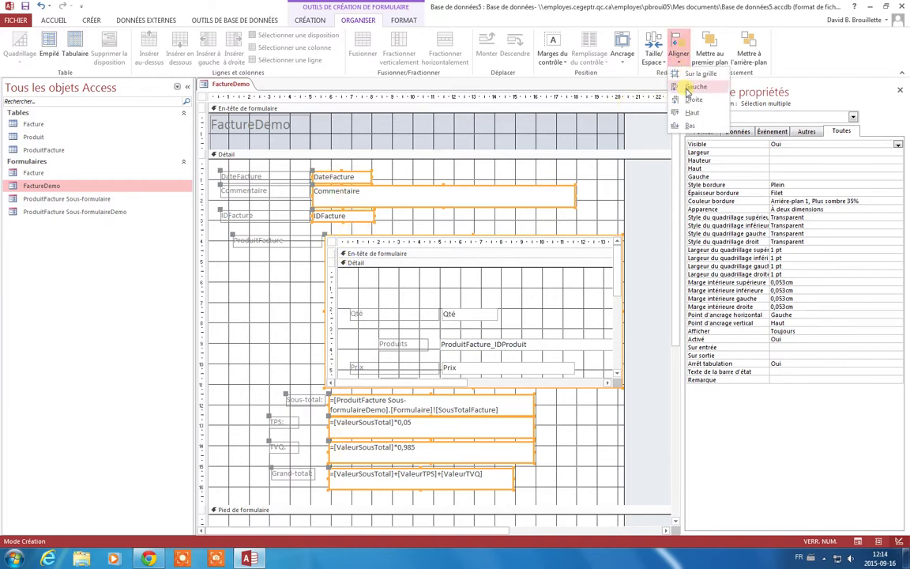
left_click(693, 87)
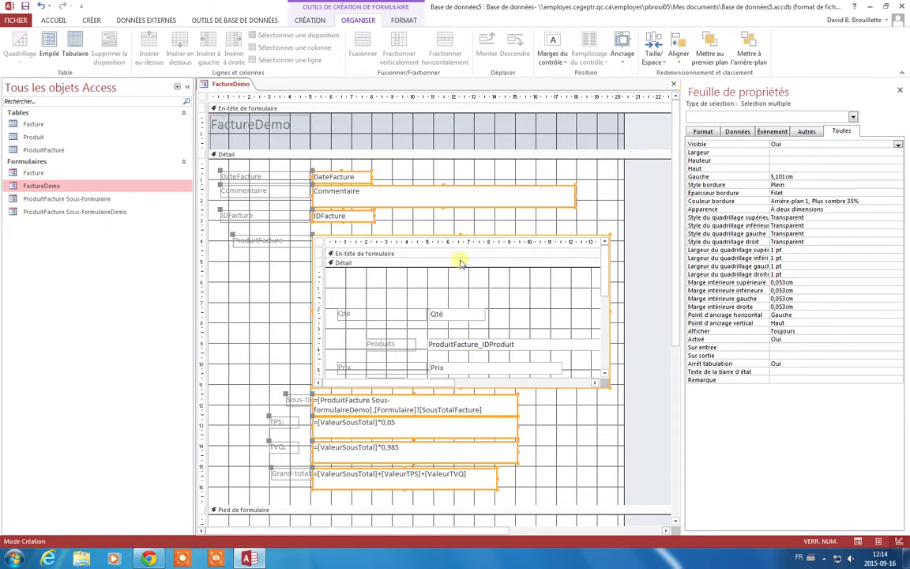
Select all eight labels from Grand-total up to DateFacture and align their left edges
left_click(266, 342)
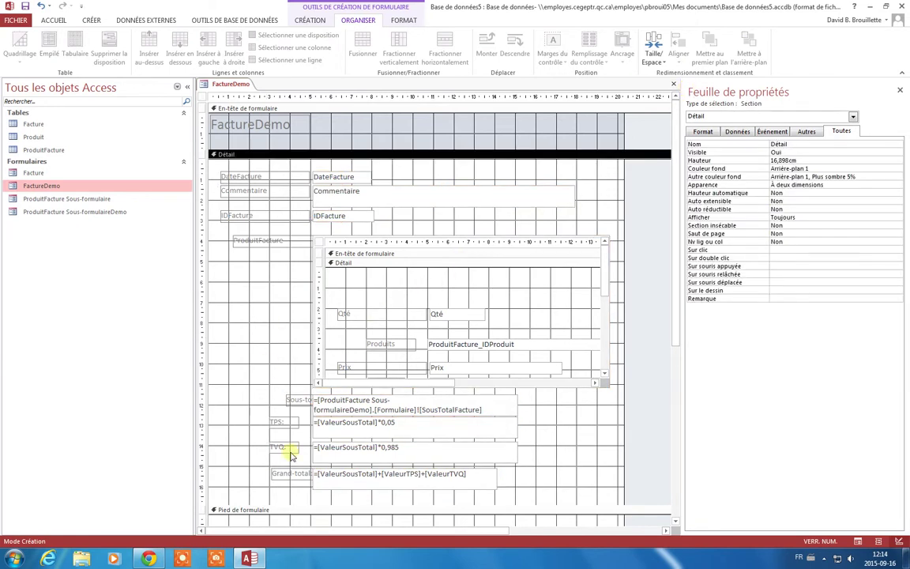
left_click(294, 475)
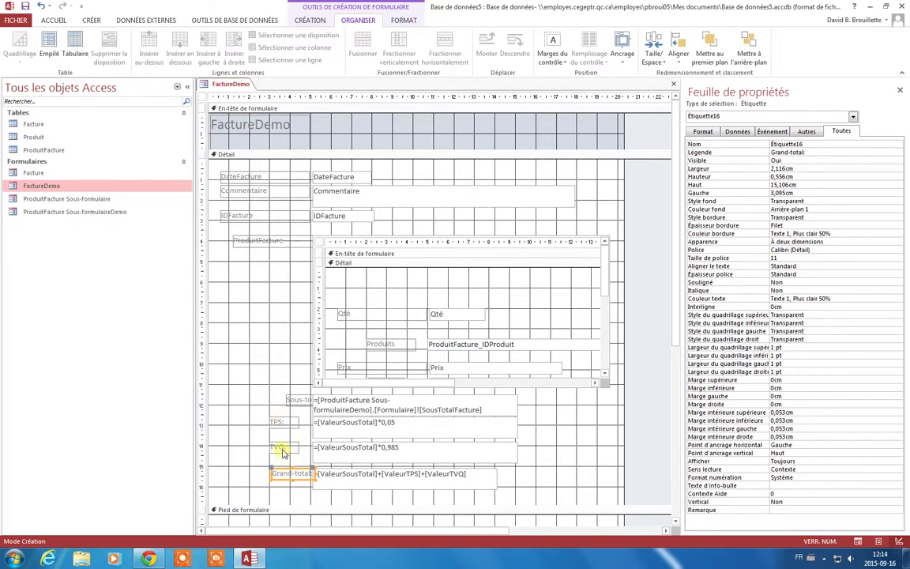
left_click(283, 449, "shift")
left_click(279, 423, "shift")
left_click(299, 399, "shift")
left_click(265, 242, "shift")
left_click(239, 217, "shift")
left_click(240, 191, "shift")
left_click(238, 176, "shift")
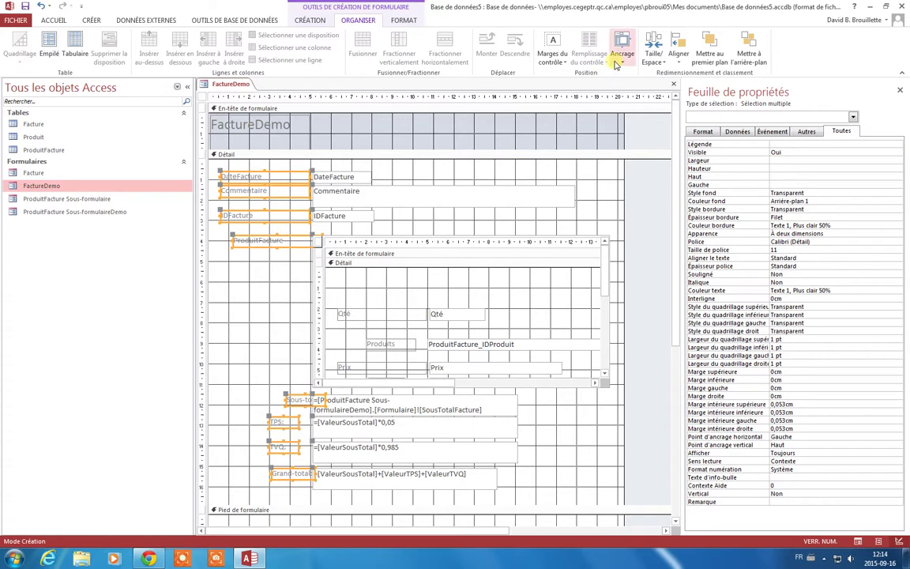
left_click(679, 57)
left_click(684, 86)
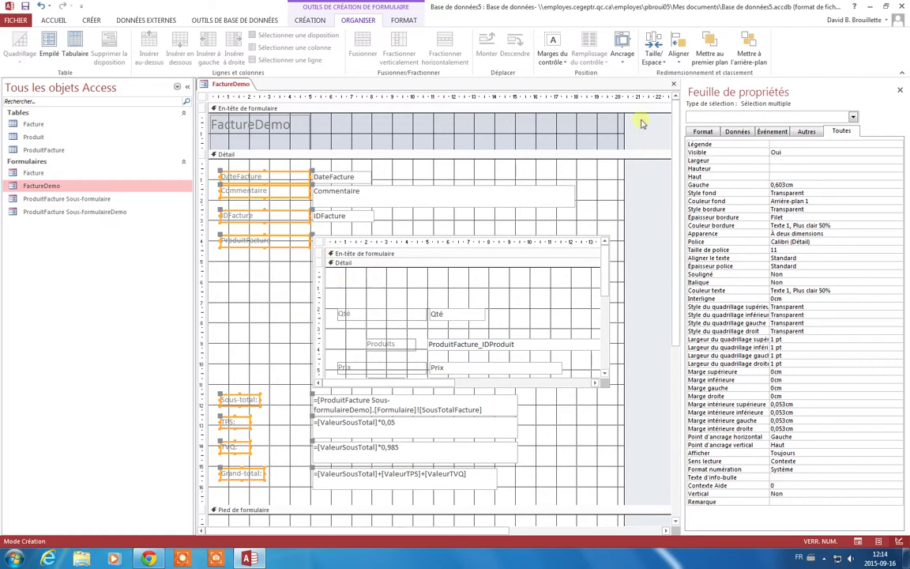
Align the right edges of the selected labels beside their fields
left_click(679, 55)
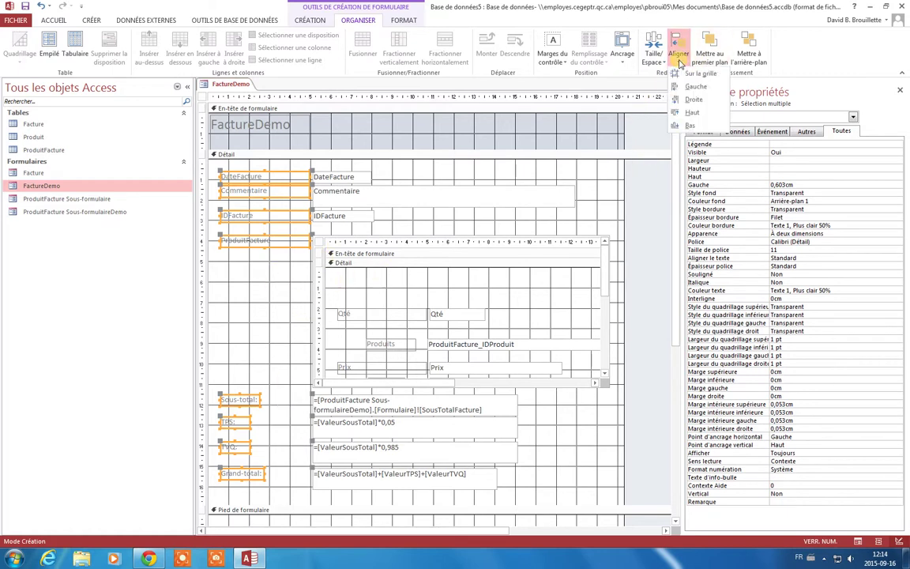
left_click(694, 100)
left_click(304, 152)
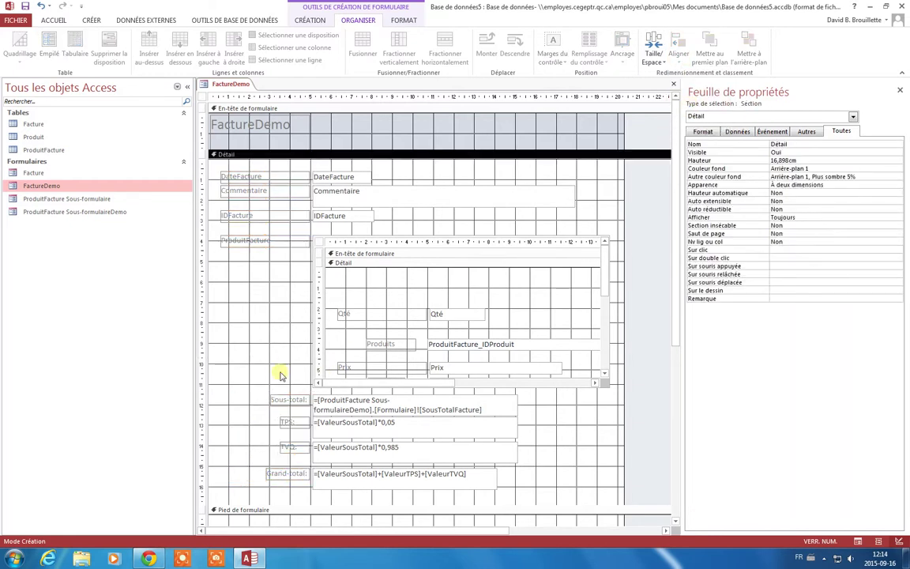
Right-align the caption text inside all eight labels of the detail section and save the form
left_click_drag(283, 490, 243, 148)
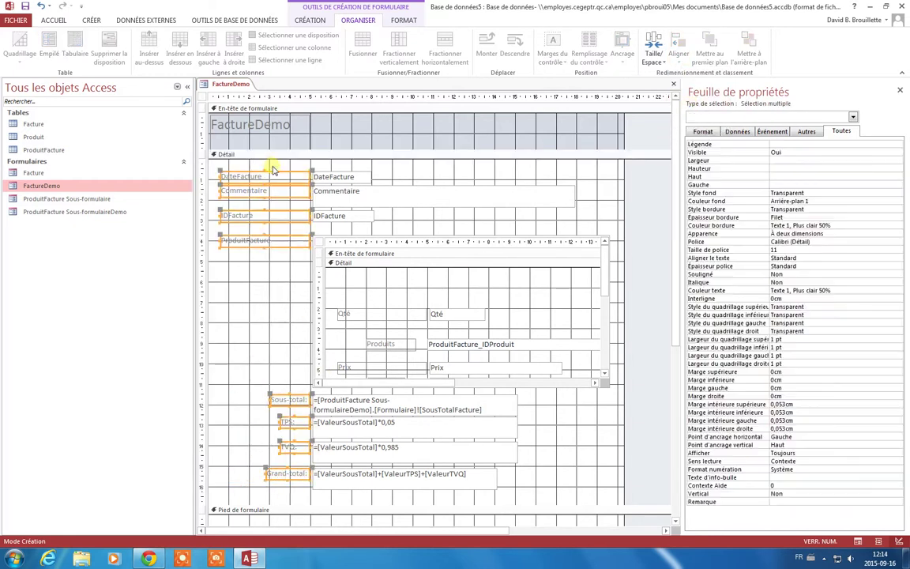
left_click(54, 20)
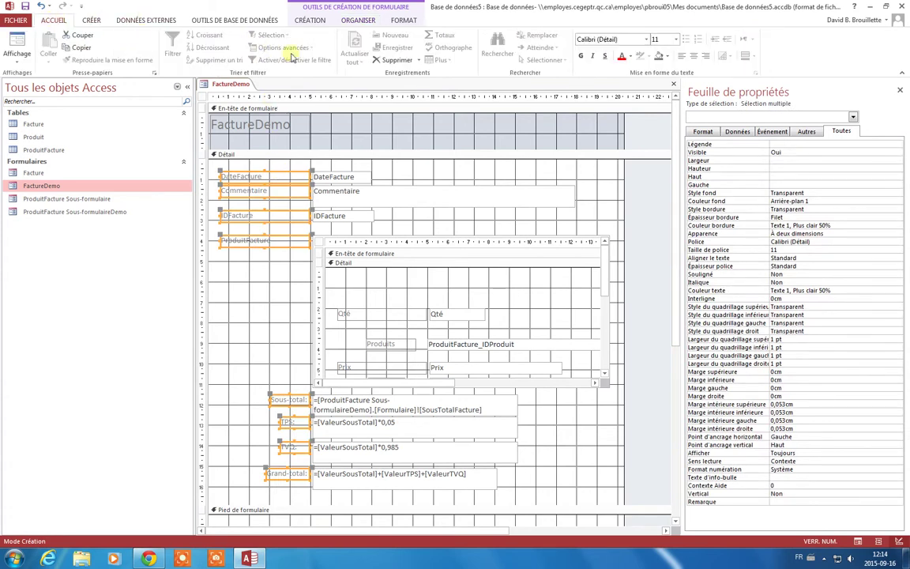
left_click(324, 21)
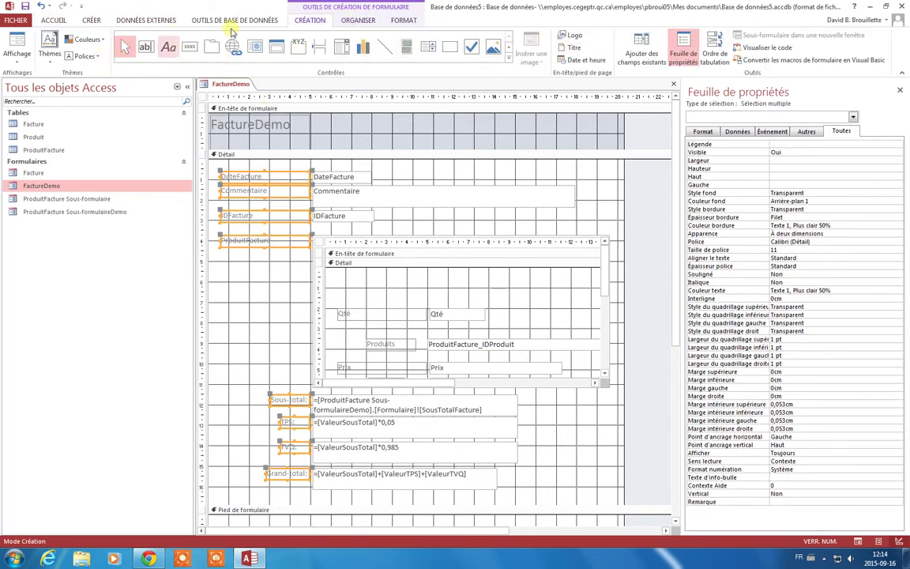
left_click(369, 24)
left_click(404, 20)
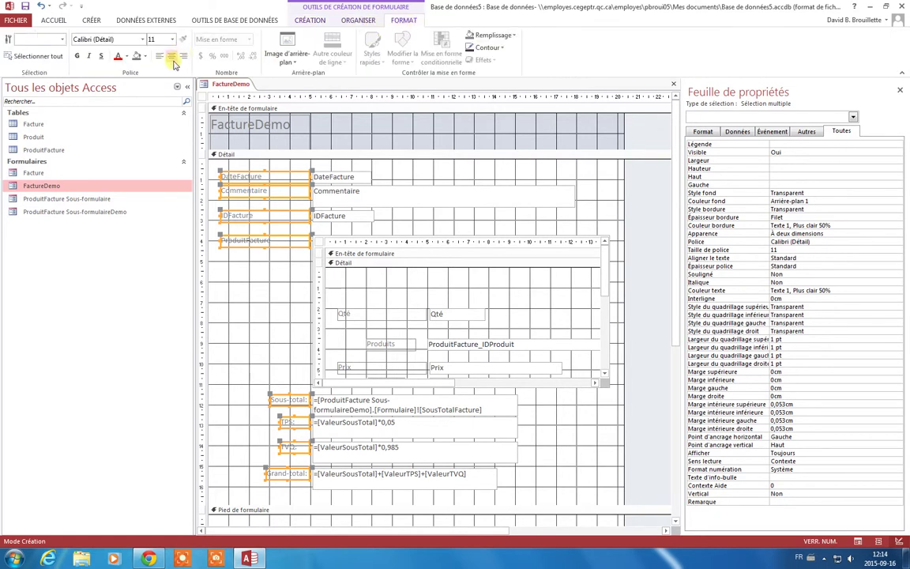
left_click(225, 264)
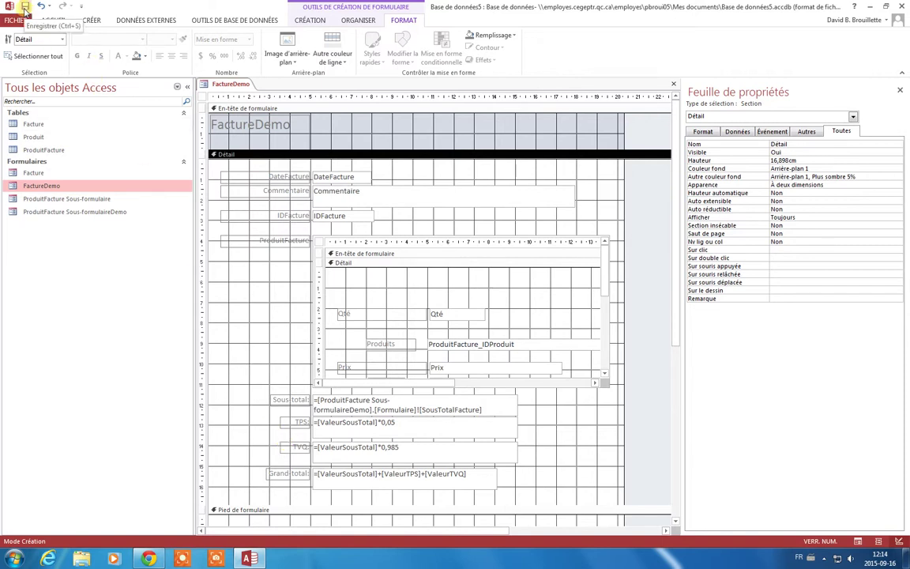
left_click(25, 7)
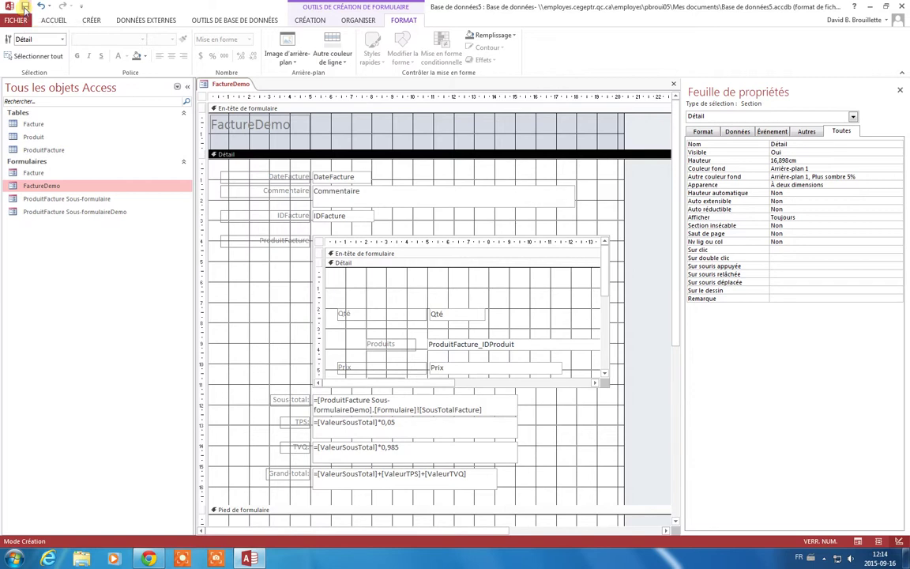
Change the IDFacture label's caption to "Numéro de facture:" and show the form in Form view
left_click(283, 216)
left_click(283, 191)
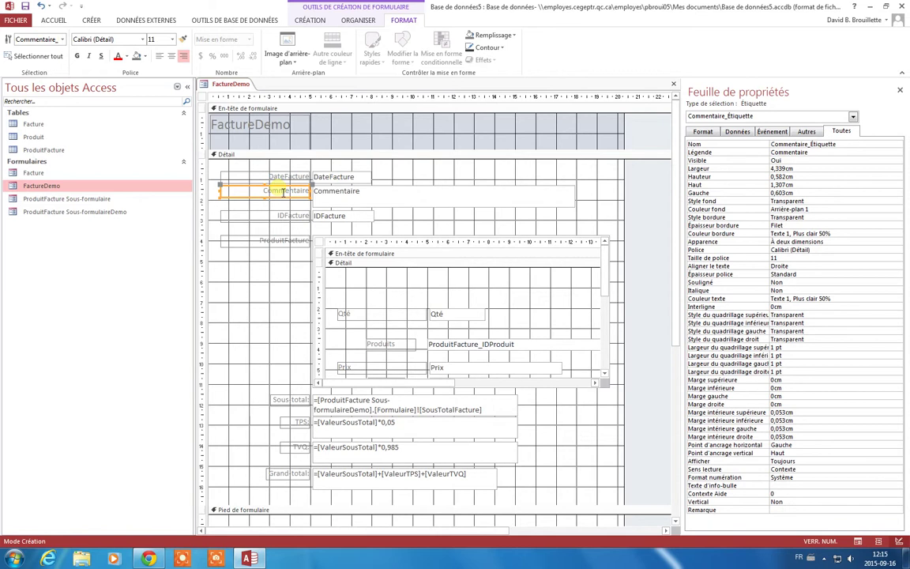
left_click(288, 215)
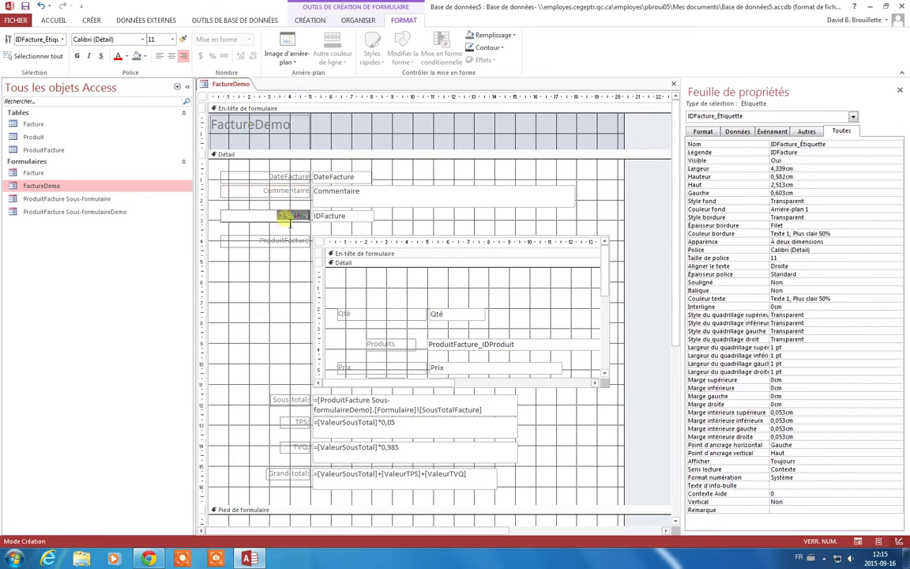
type("Numéro de facture:")
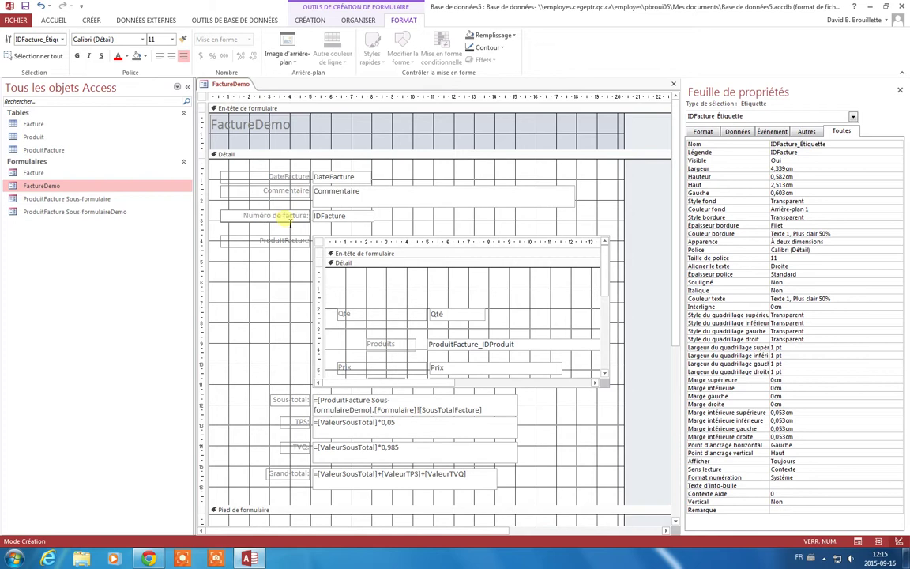
left_click(260, 291)
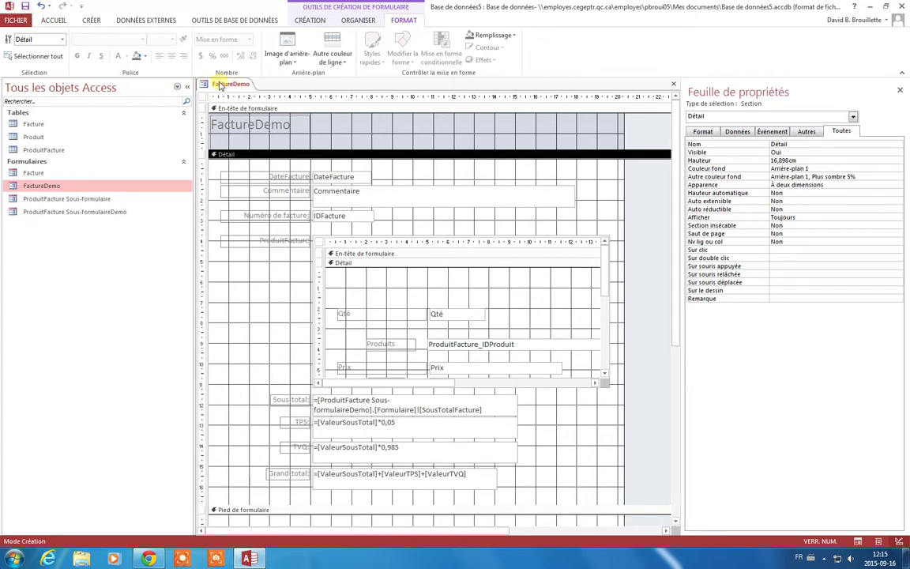
right_click(221, 85)
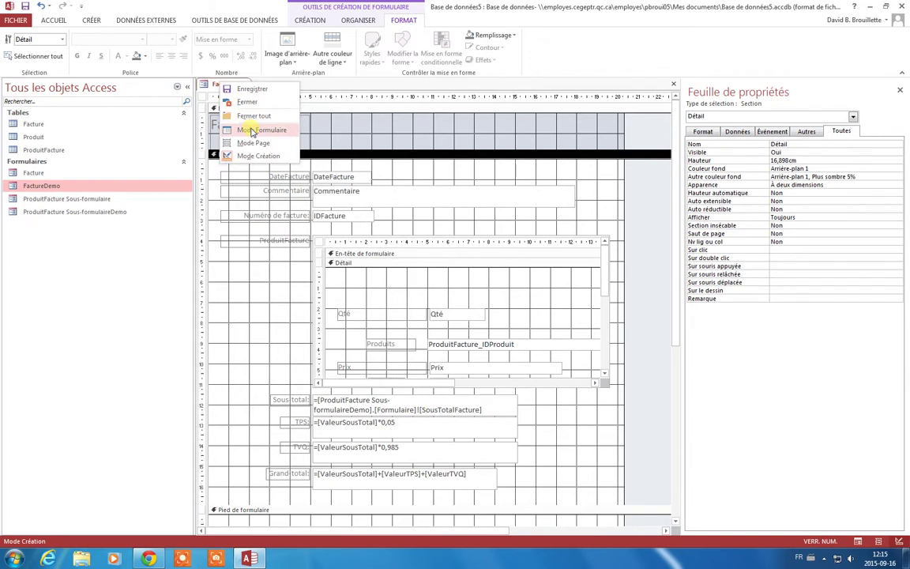
left_click(251, 131)
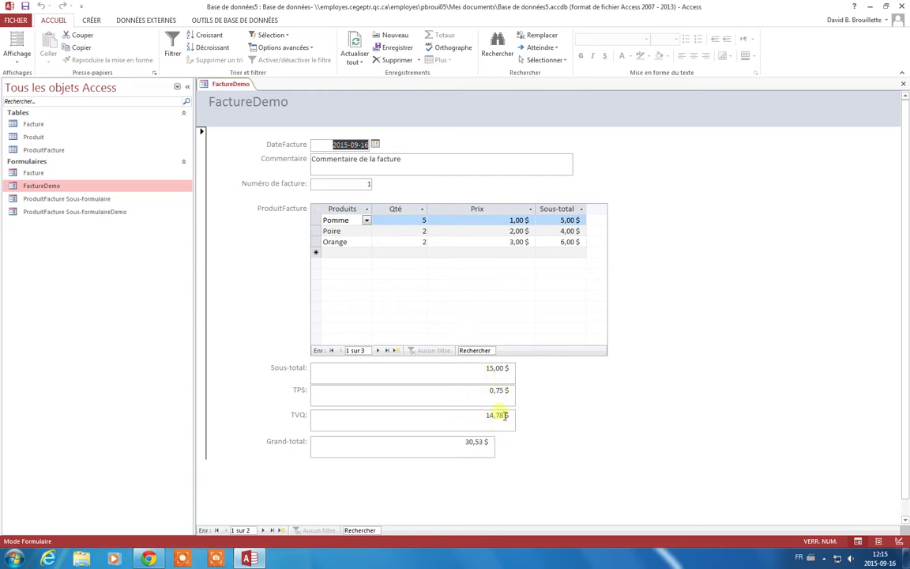
Correct the TVQ field's formula to =[ValeurSousTotal]*0,0985 in Design view and return the form to Form view
left_click(498, 419)
left_click(499, 384)
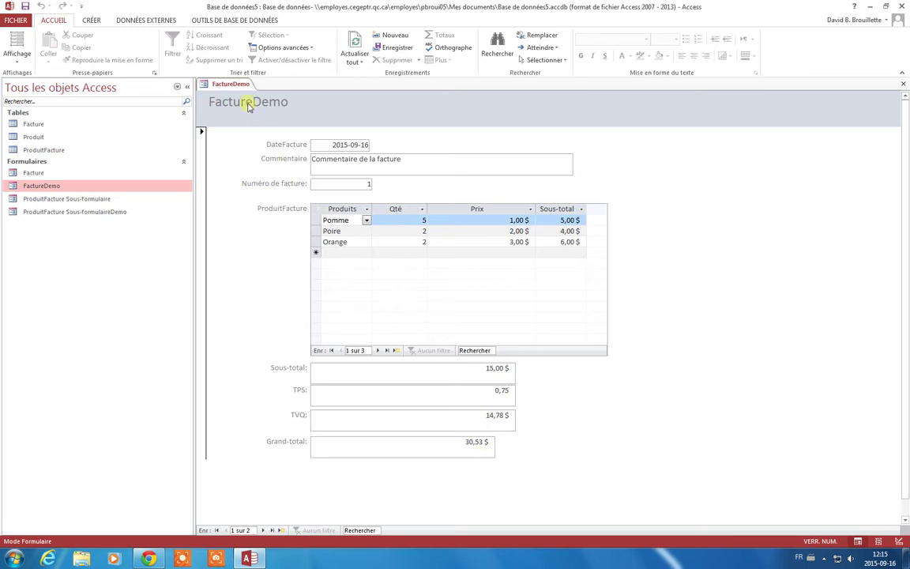
right_click(230, 84)
left_click(283, 158)
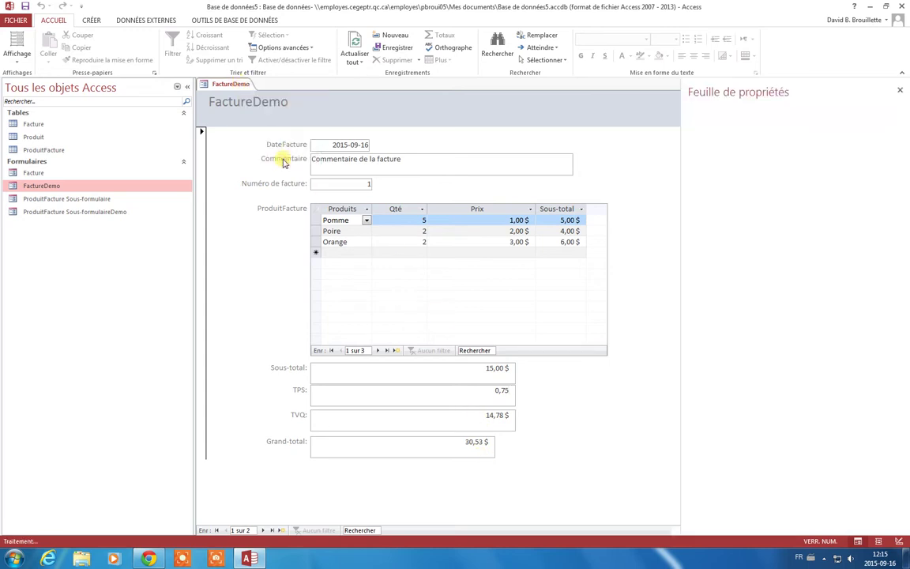
left_click(395, 456)
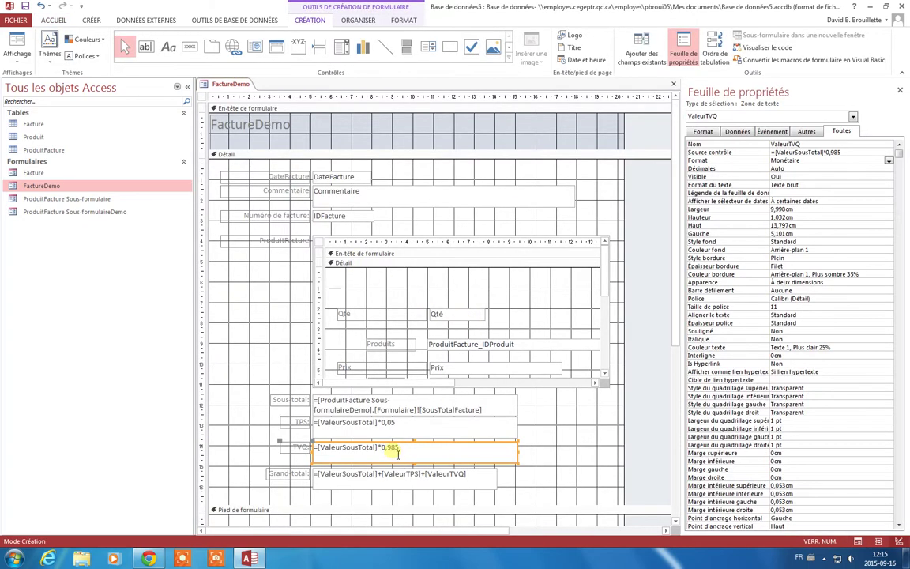
left_click(427, 484)
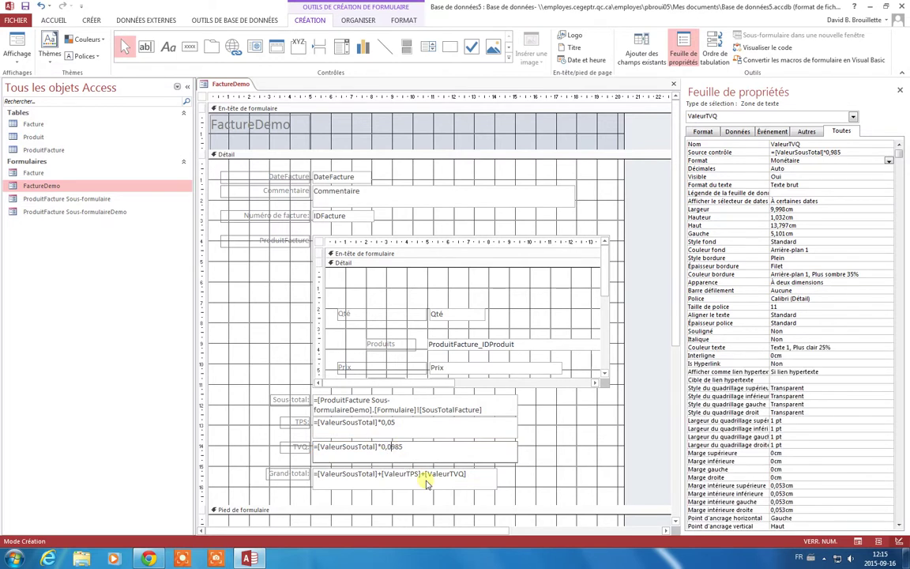
left_click(552, 436)
right_click(234, 89)
left_click(254, 128)
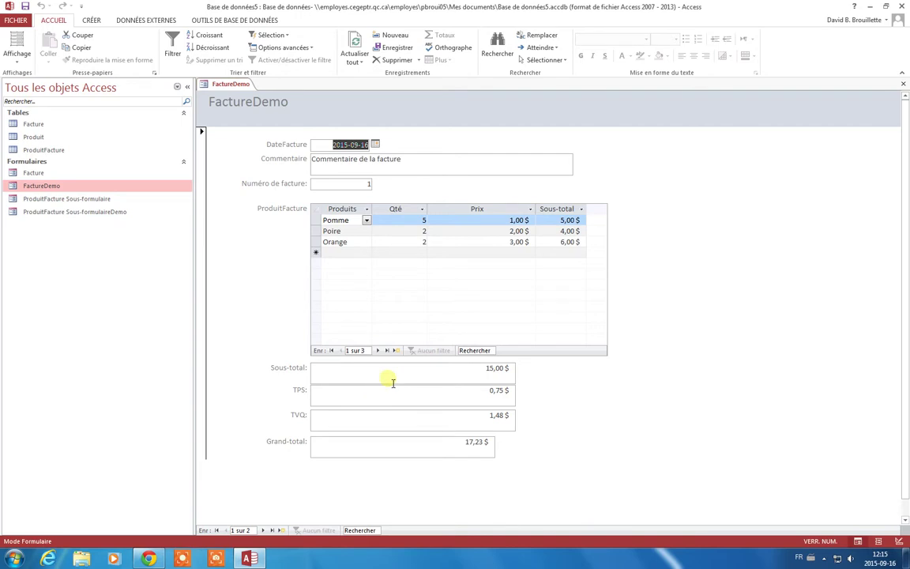
Add Banane with a quantity of 50 as a new product line in the invoice's subform
left_click(348, 253)
left_click(367, 253)
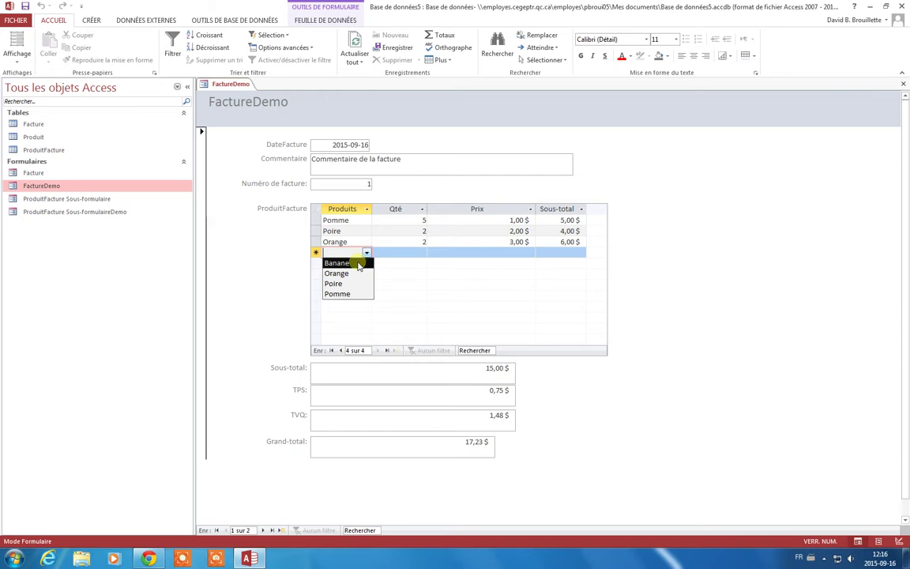
left_click(357, 264)
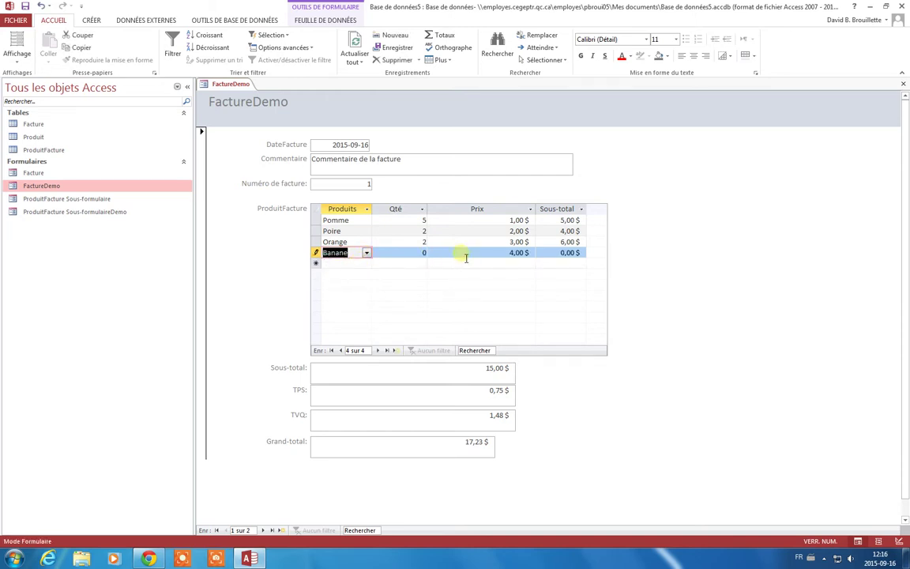
left_click(419, 253)
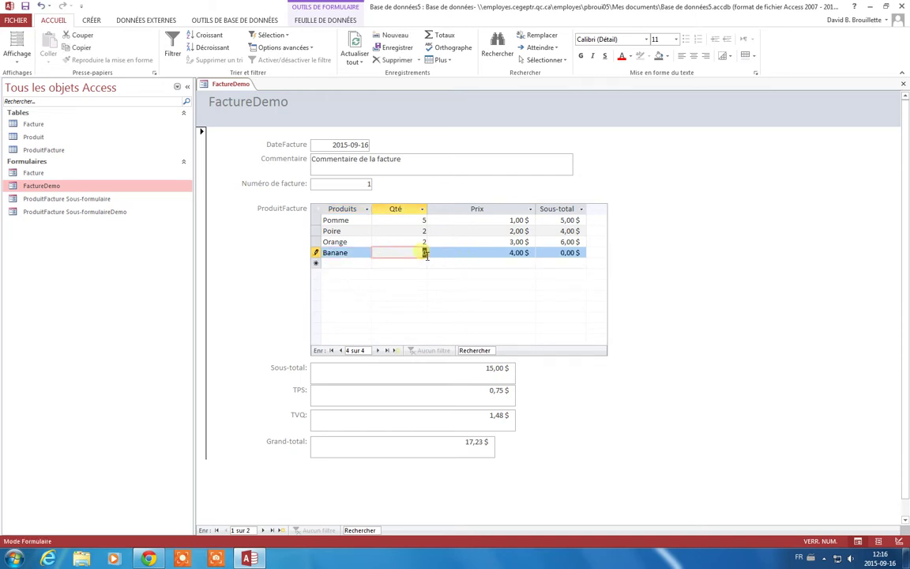
type("50")
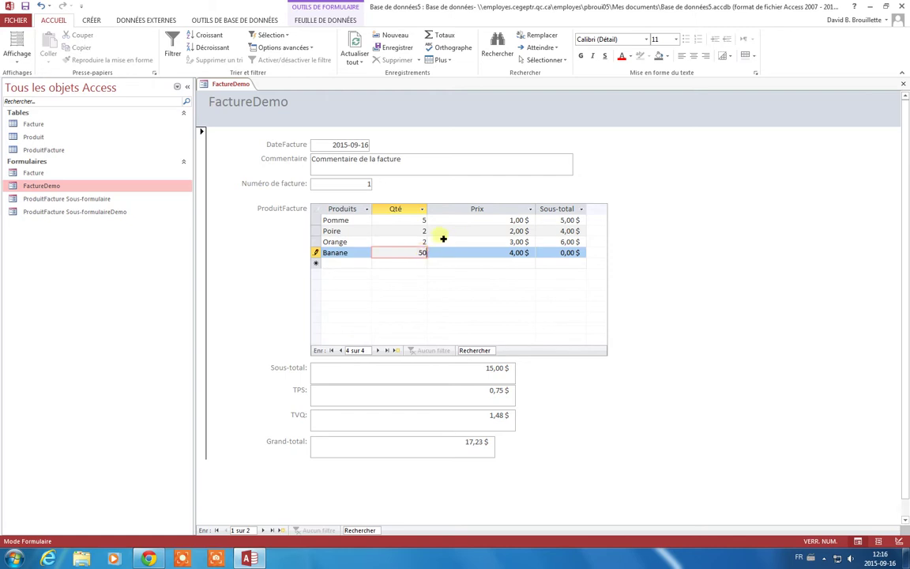
left_click(410, 245)
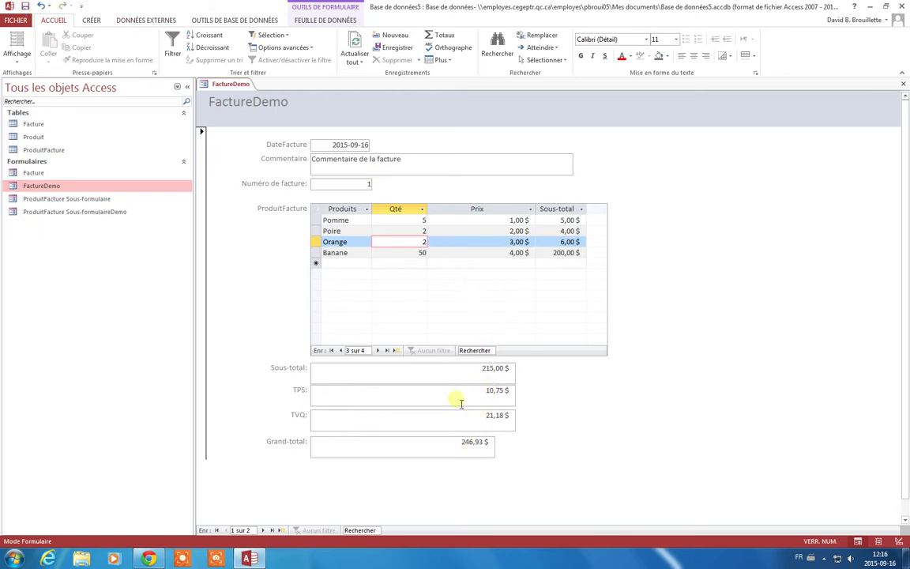
Set the border style of the Sous-total text box to Transparent in Design view
right_click(241, 84)
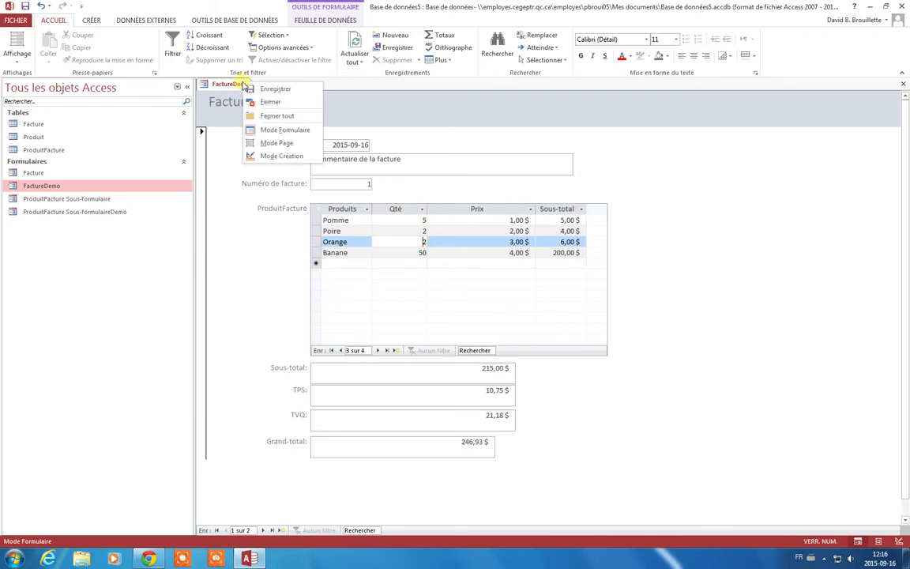
left_click(285, 131)
right_click(221, 84)
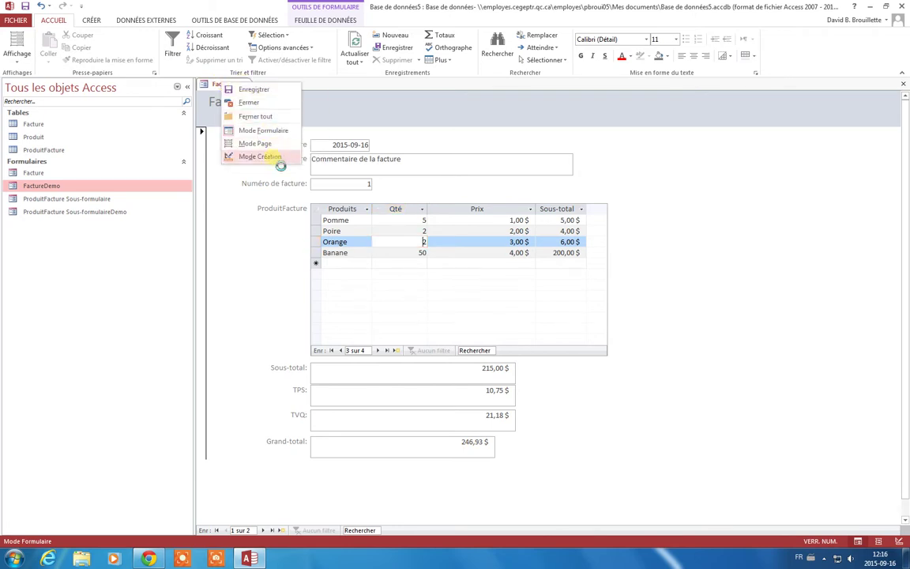
left_click(254, 157)
left_click(459, 404)
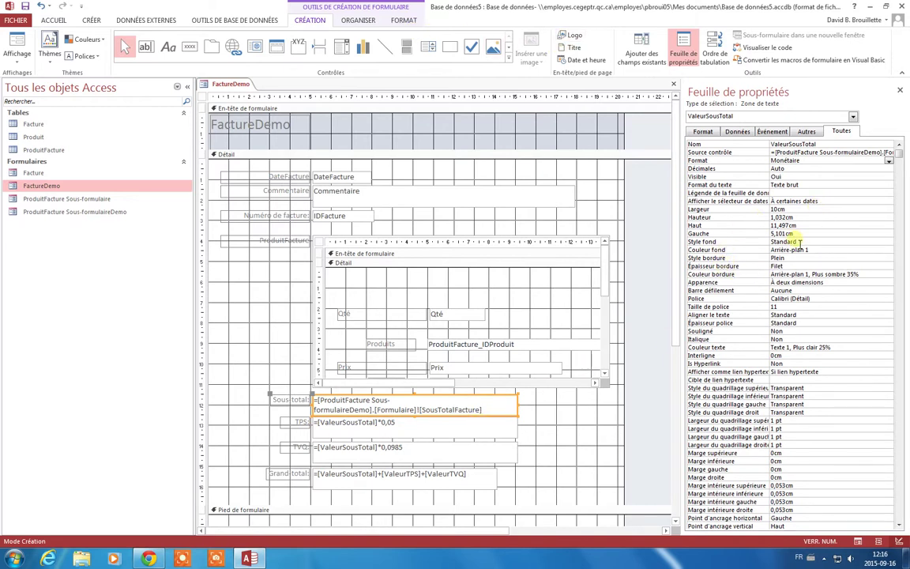
left_click(888, 259)
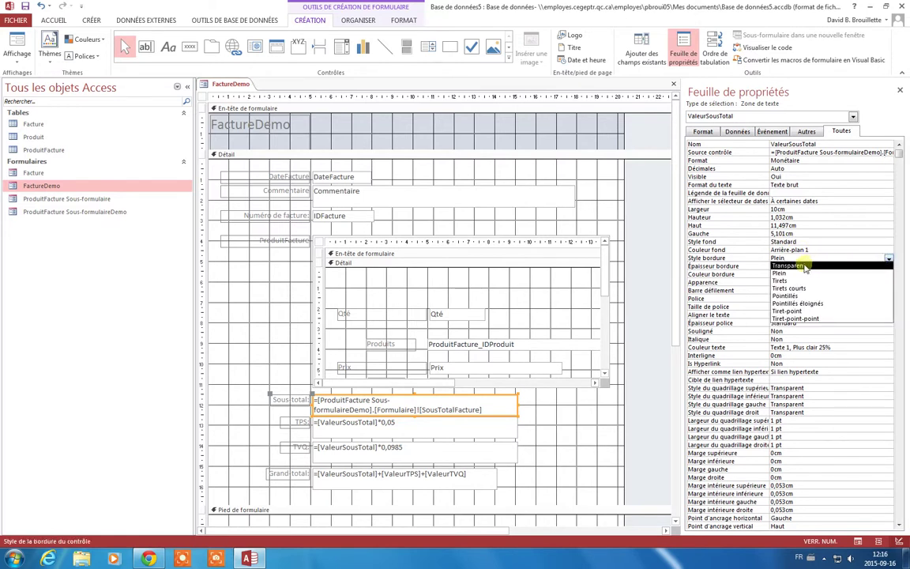
left_click(790, 266)
left_click(576, 399)
left_click(508, 422)
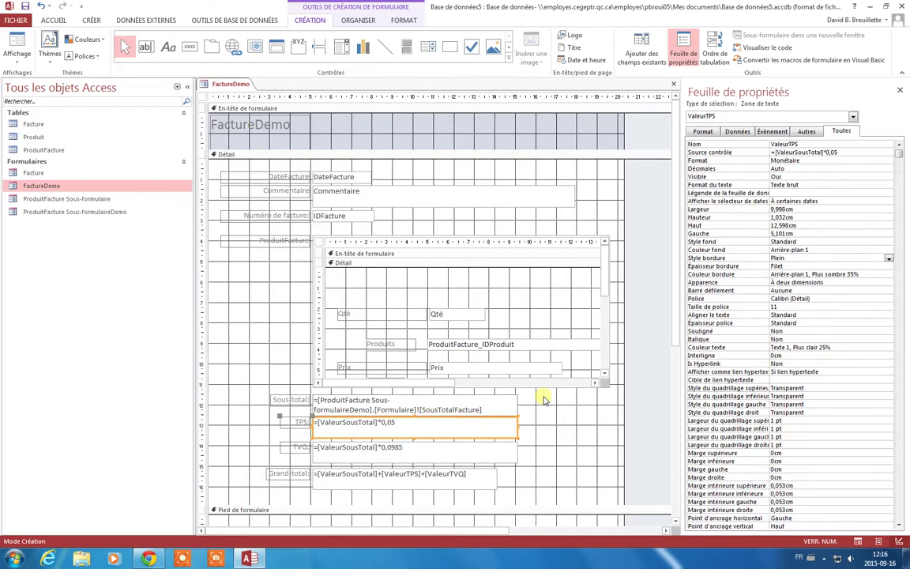
Show the form in Form view and check how the borderless Sous-total field looks and behaves
right_click(230, 84)
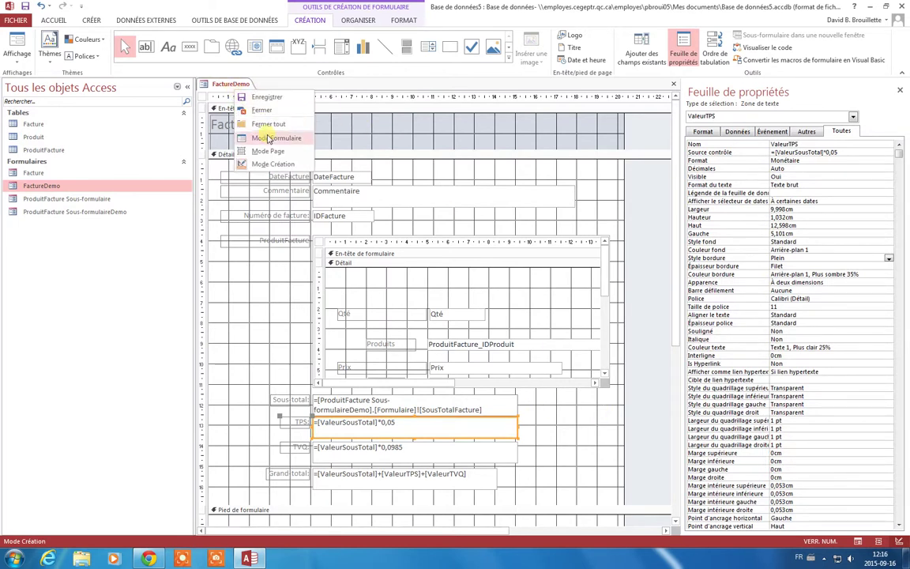
left_click(269, 138)
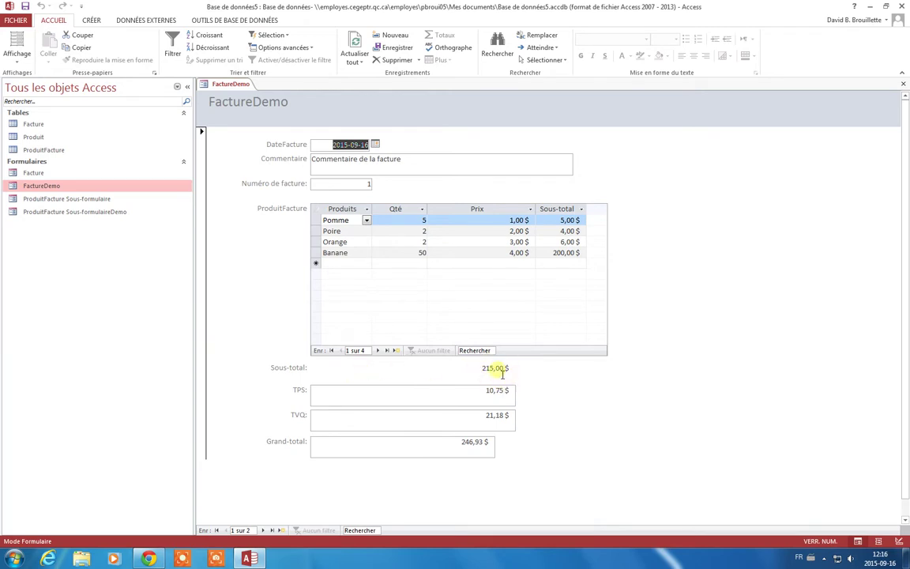
double_click(503, 368)
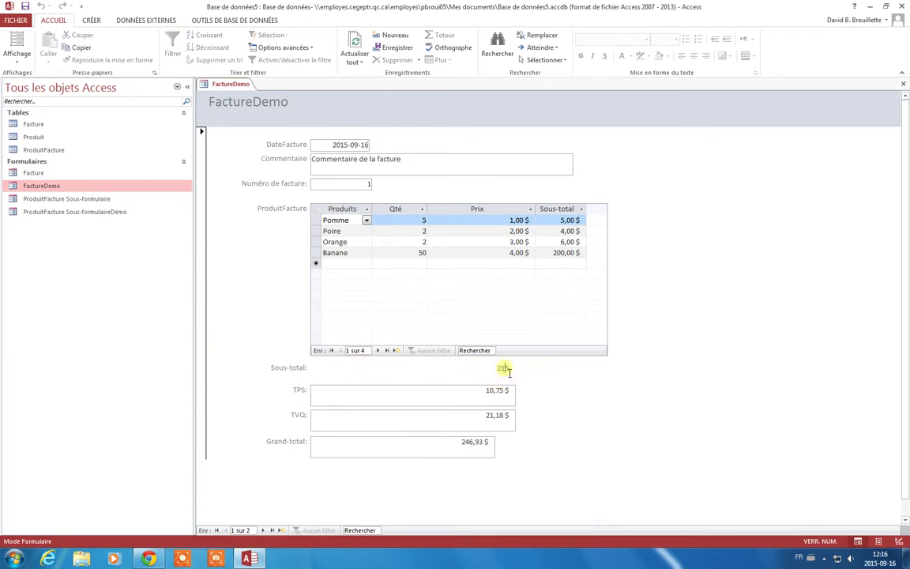
left_click(500, 338)
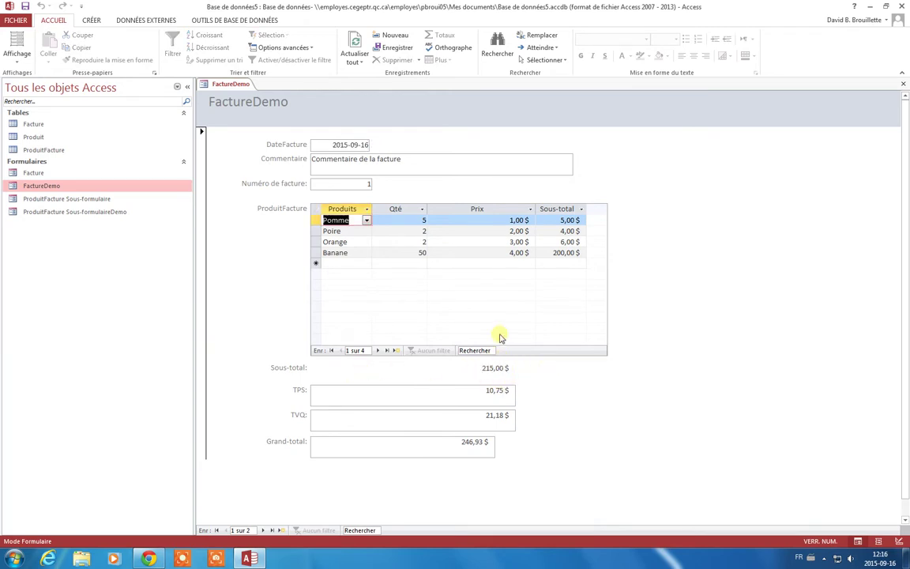
Make the Grand-total field and its label bold with font size 22 in Design view
right_click(231, 84)
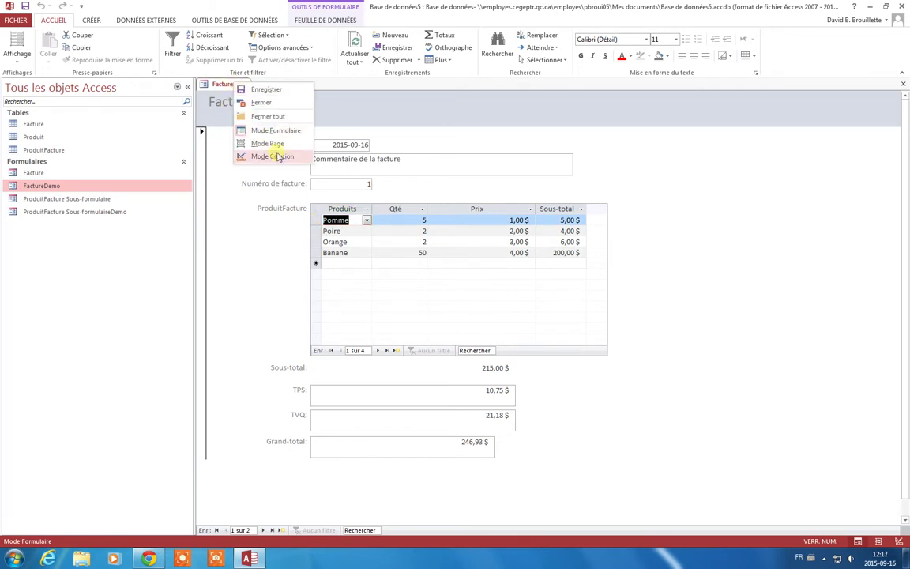
left_click(278, 157)
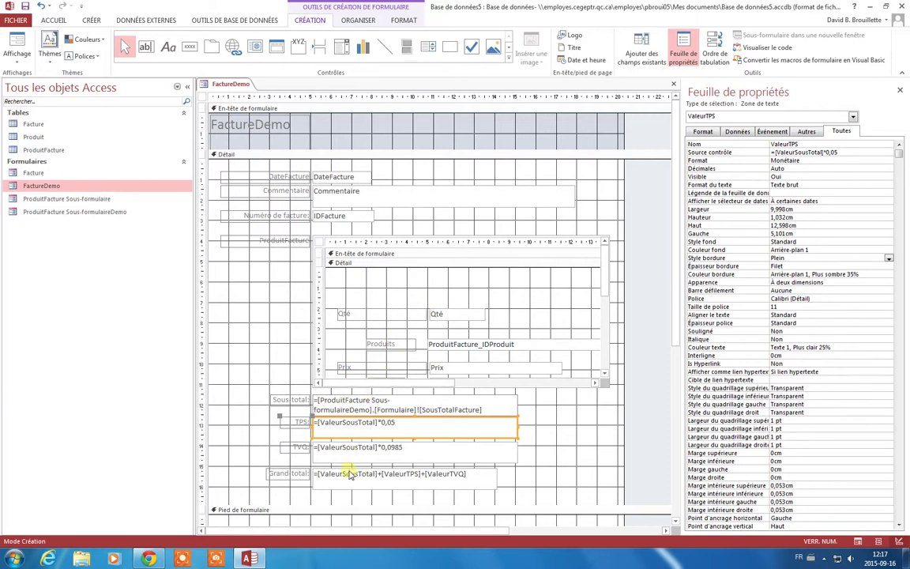
left_click(309, 475)
left_click(294, 475, "shift")
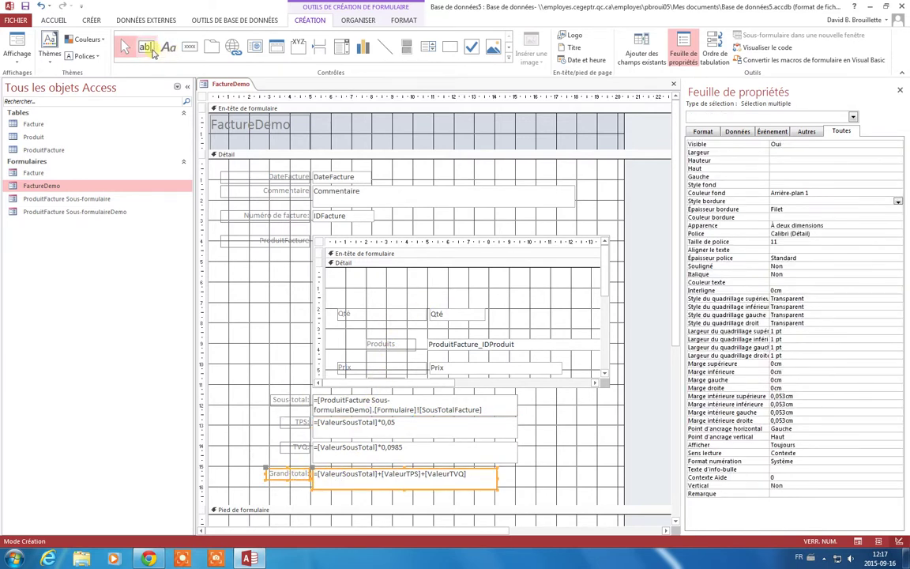
left_click(404, 19)
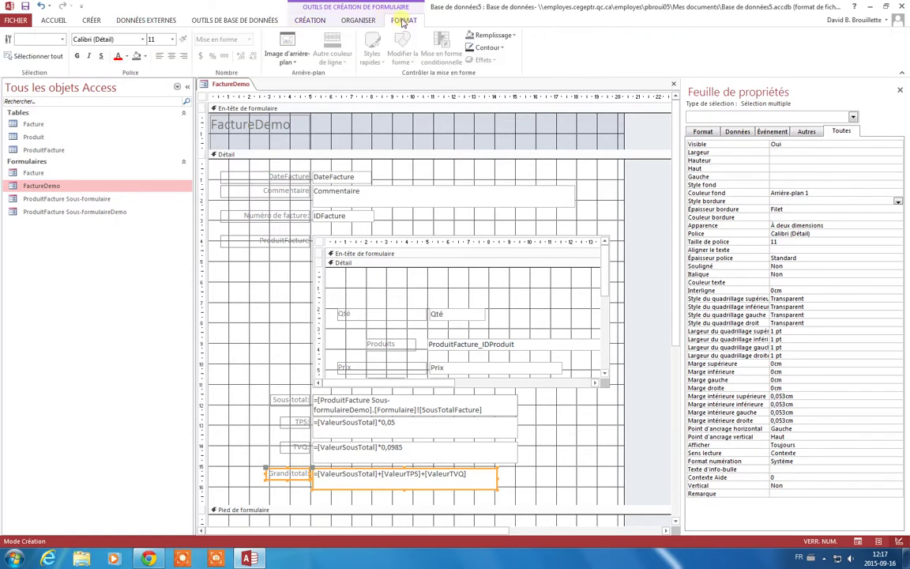
left_click(360, 20)
left_click(305, 21)
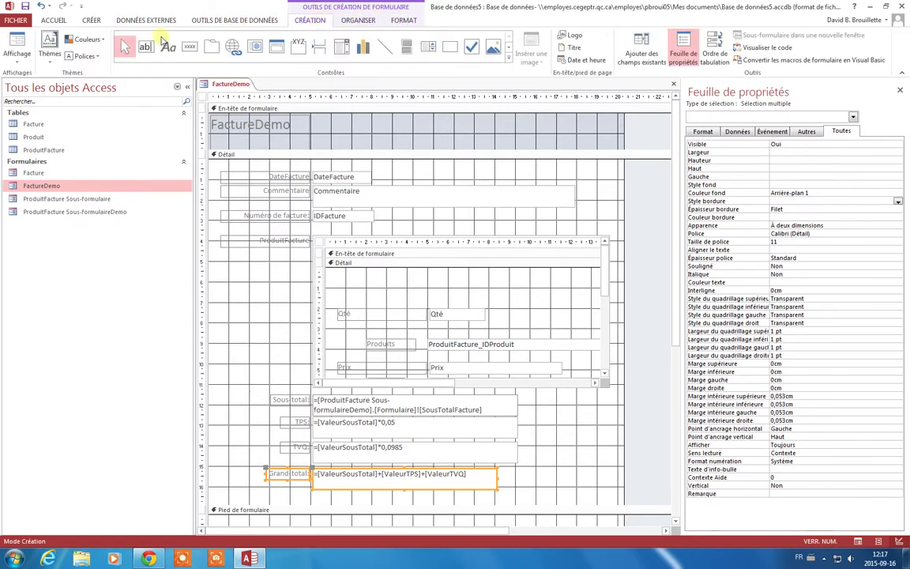
left_click(395, 21)
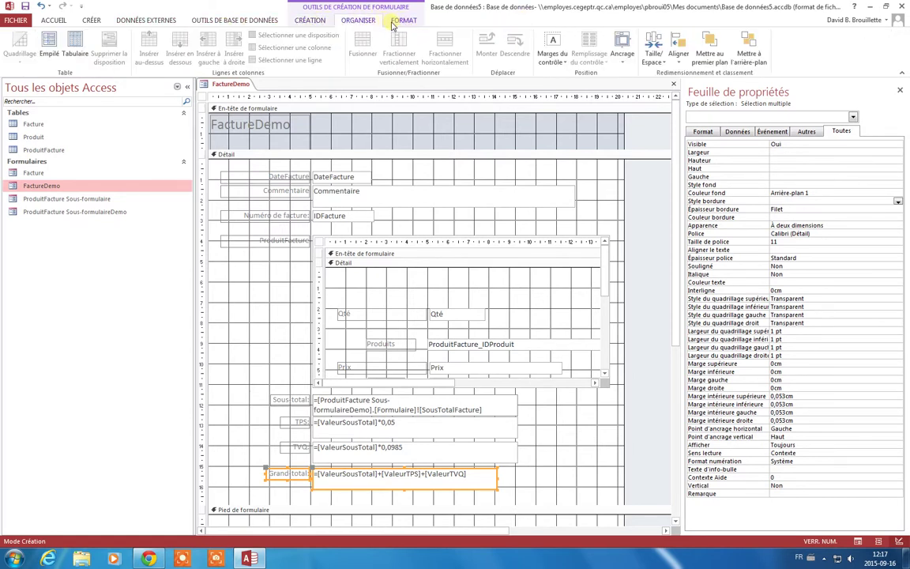
left_click(77, 56)
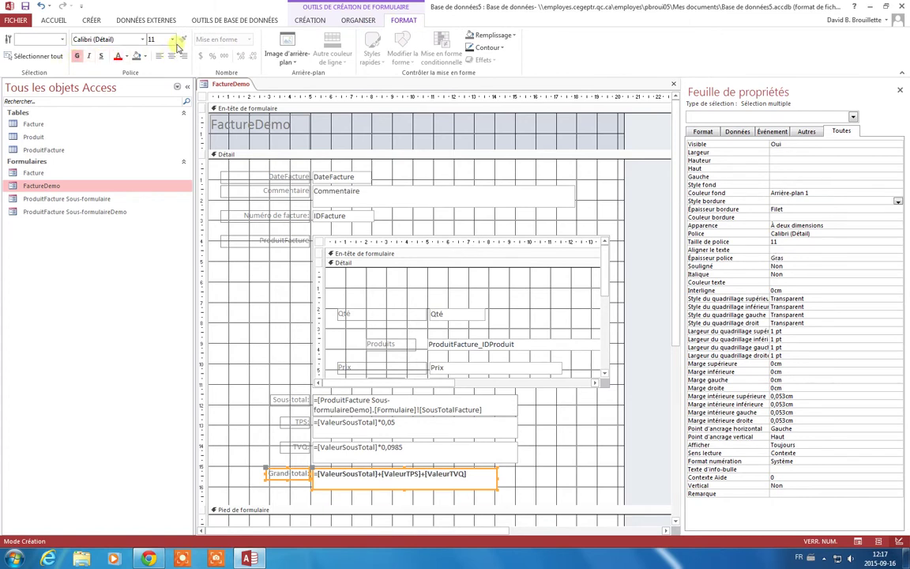
left_click(172, 39)
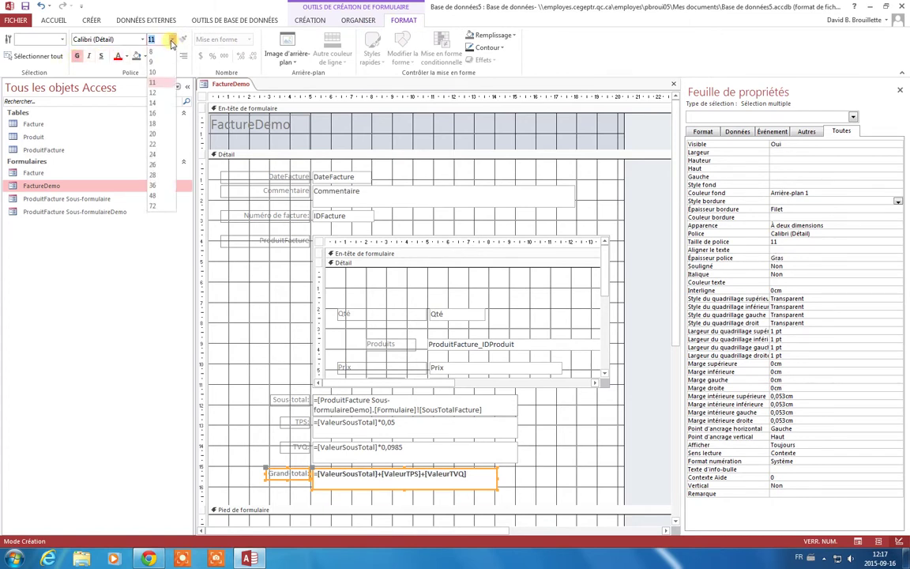
left_click(153, 134)
left_click(223, 225)
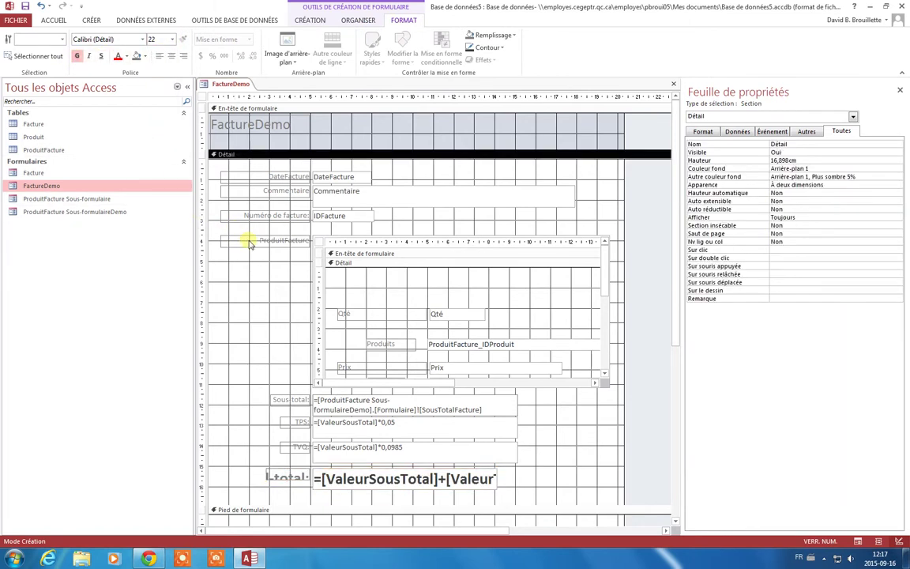
Widen the Grand-total text box so its right edge lines up with the TVQ field above
left_click(343, 480)
left_click_drag(505, 484, 519, 484)
left_click(561, 490)
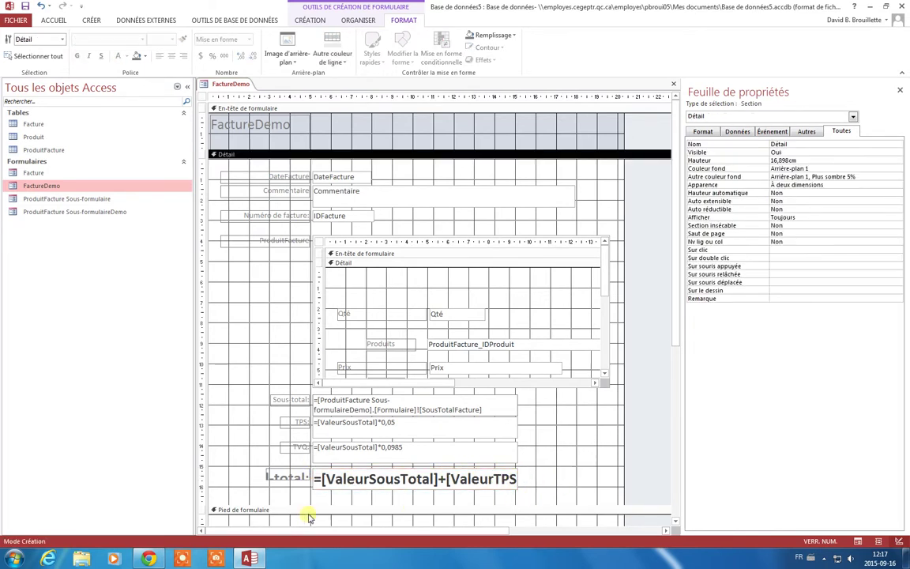
Enlarge the Grand-total label to about 0.8 cm high and wide enough for its full caption, and show the form in Form view
left_click(266, 477)
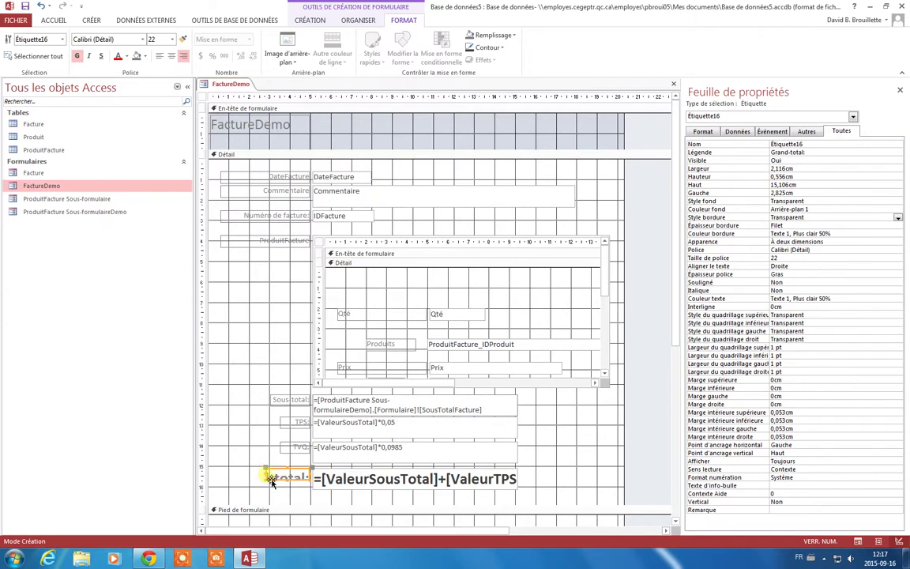
left_click_drag(268, 479, 240, 479)
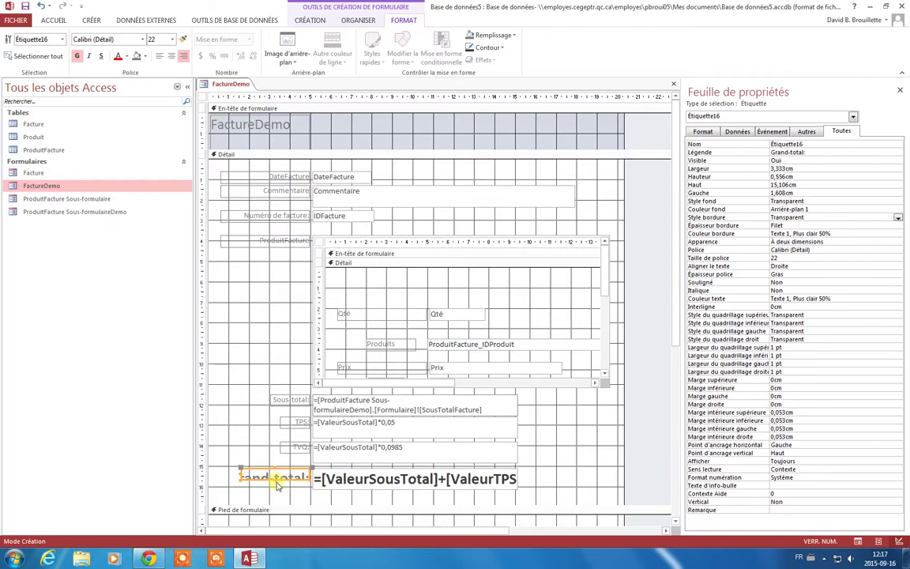
left_click_drag(276, 485, 277, 492)
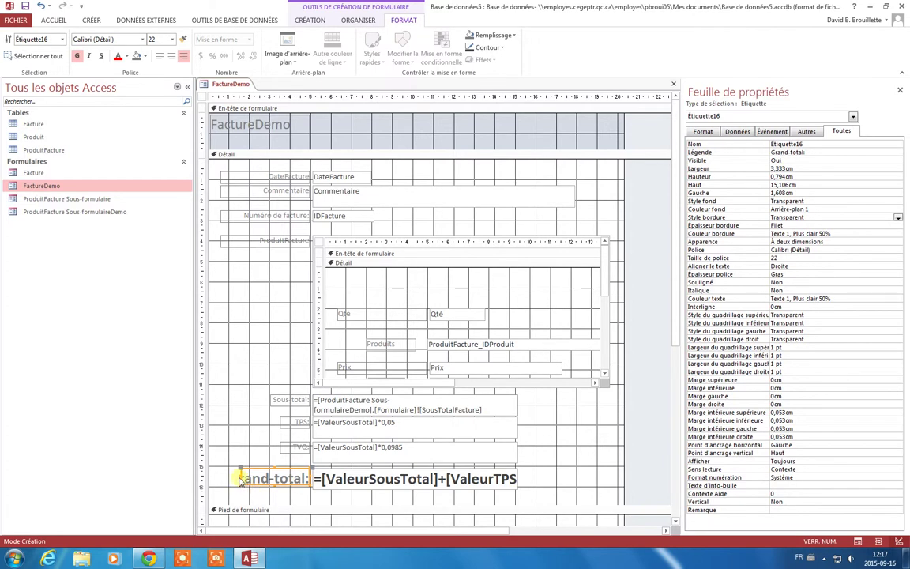
left_click(218, 372)
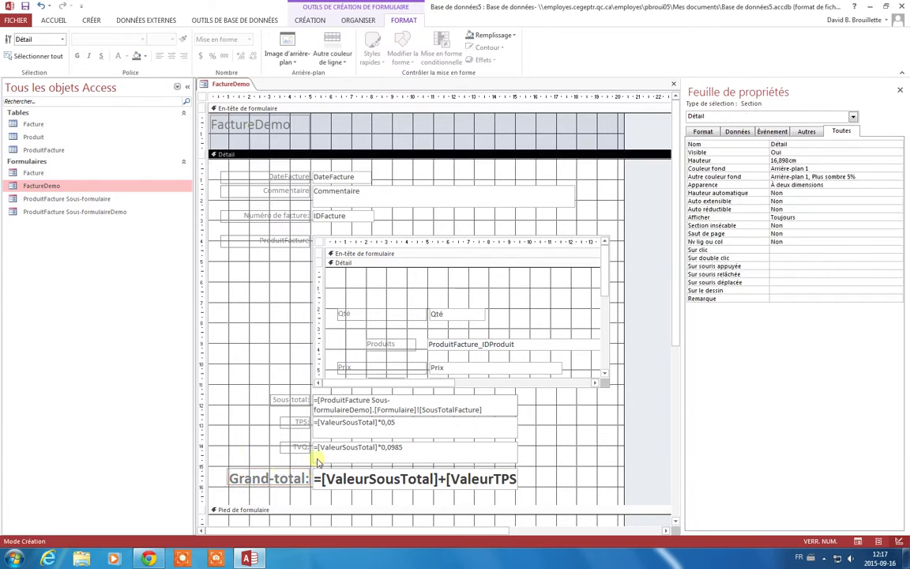
right_click(229, 83)
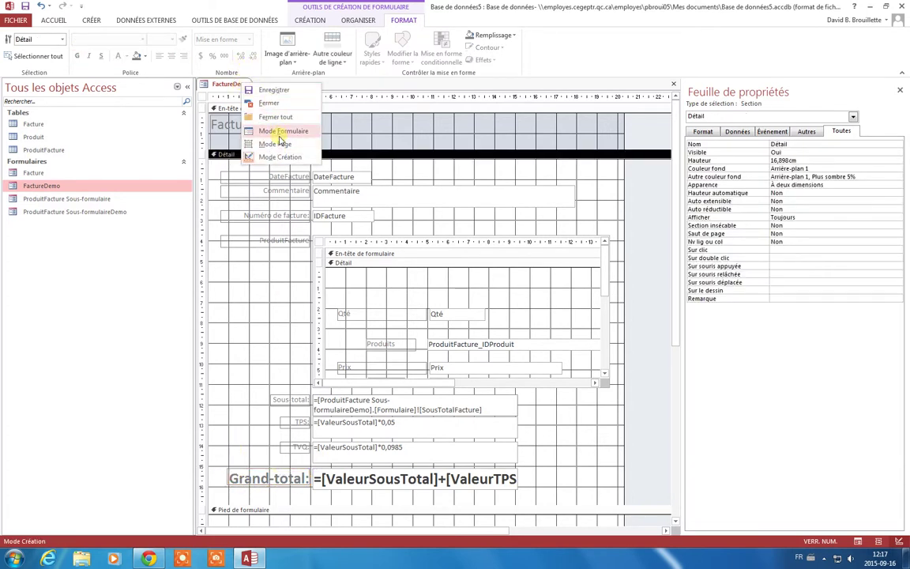
left_click(264, 129)
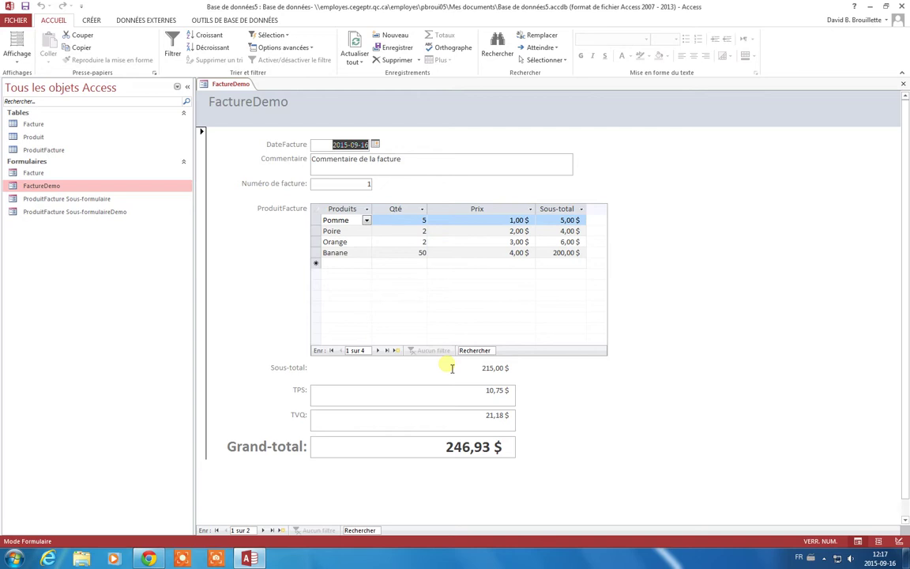
left_click(828, 560)
left_click(807, 507)
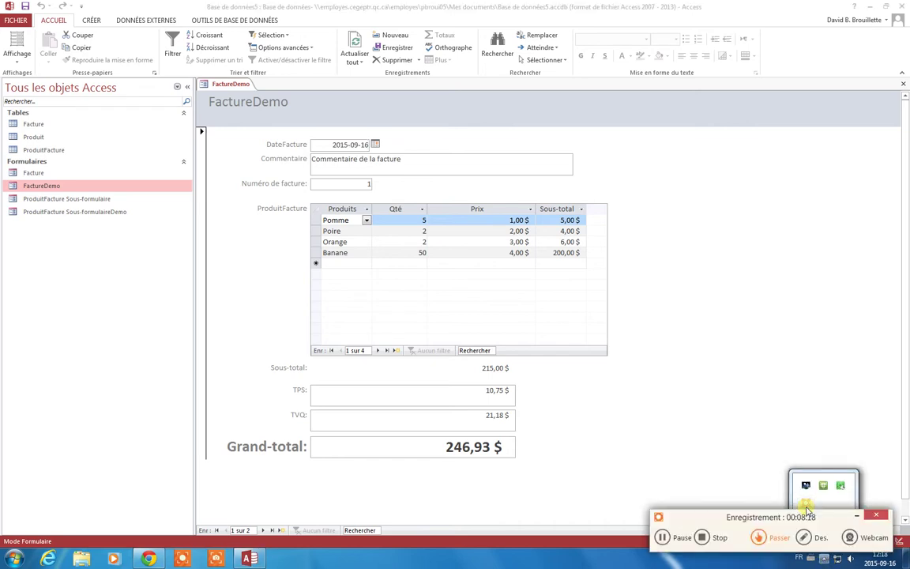